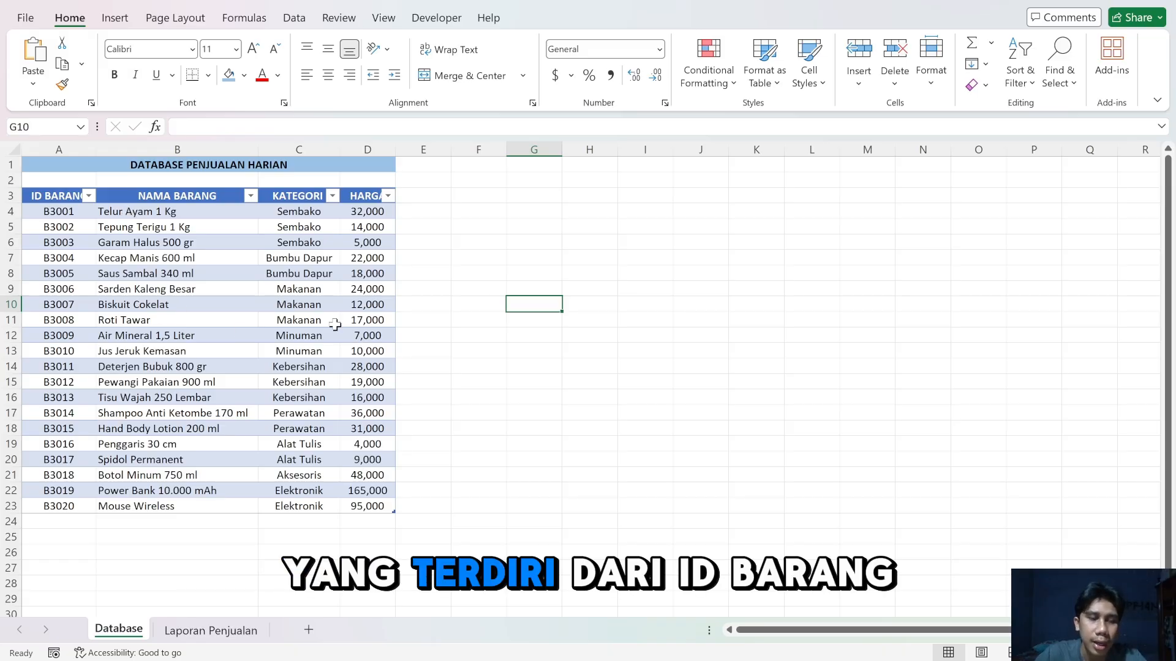
Look over the item table on the Database sheet and switch to the Laporan Penjualan sheet.
left_click(55, 195)
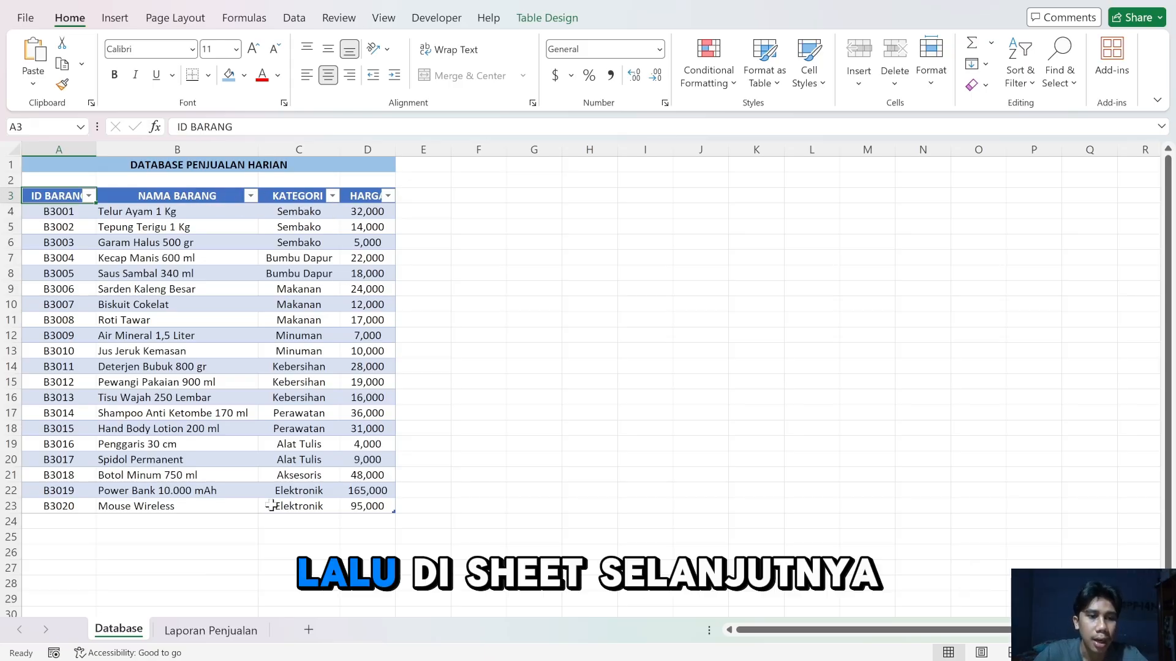
left_click(211, 630)
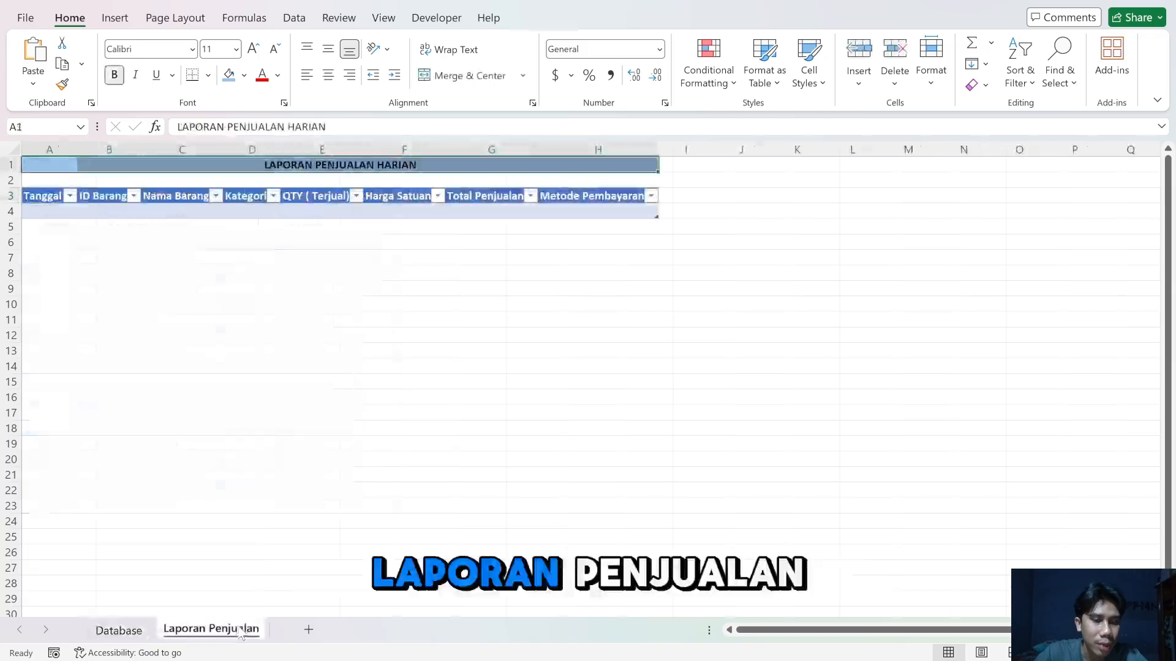
left_click(220, 233)
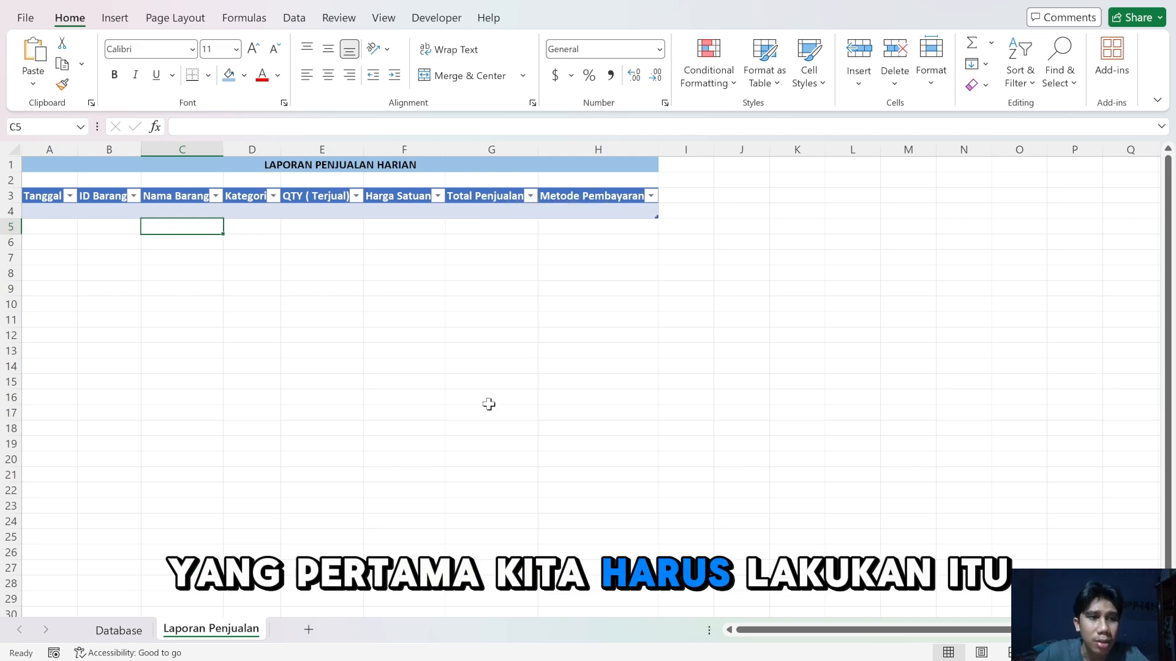
Add a List data validation to the row 4 ID Barang cell, sourced from the item IDs on the Database sheet.
left_click(120, 210)
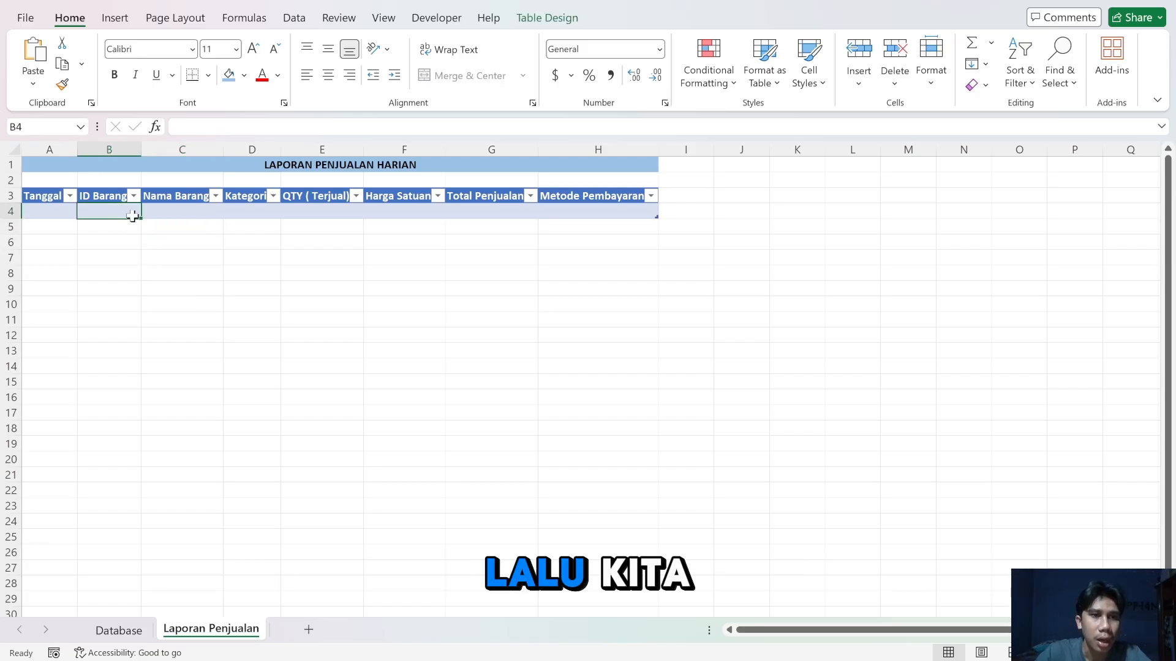
left_click(295, 18)
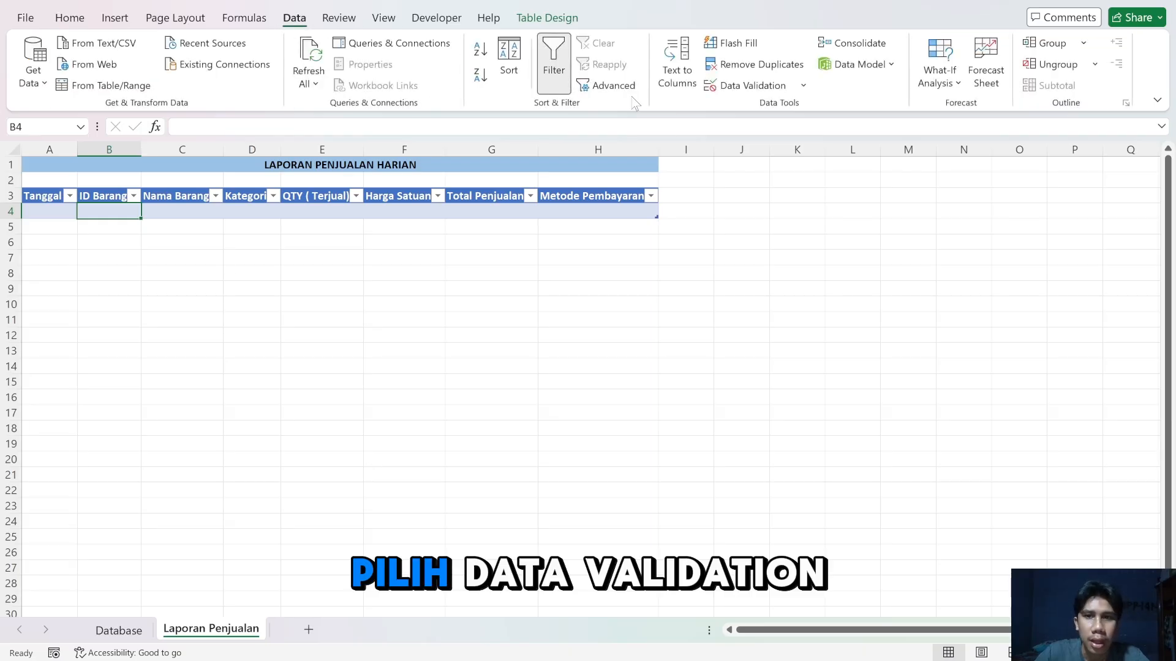
left_click(757, 89)
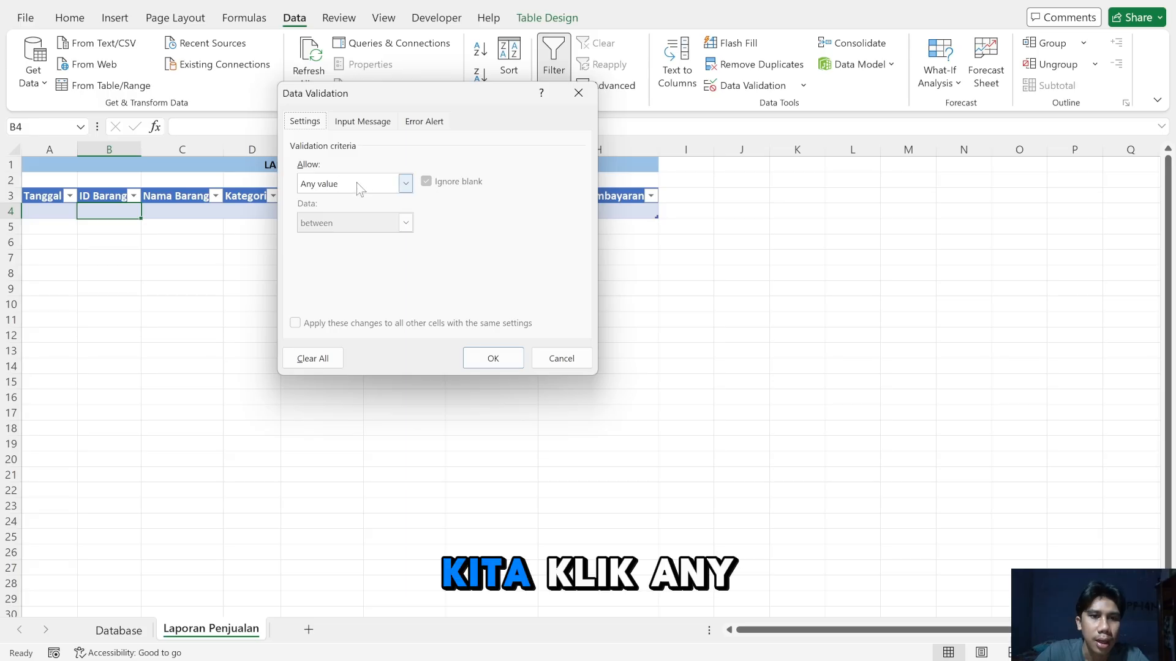
left_click(406, 183)
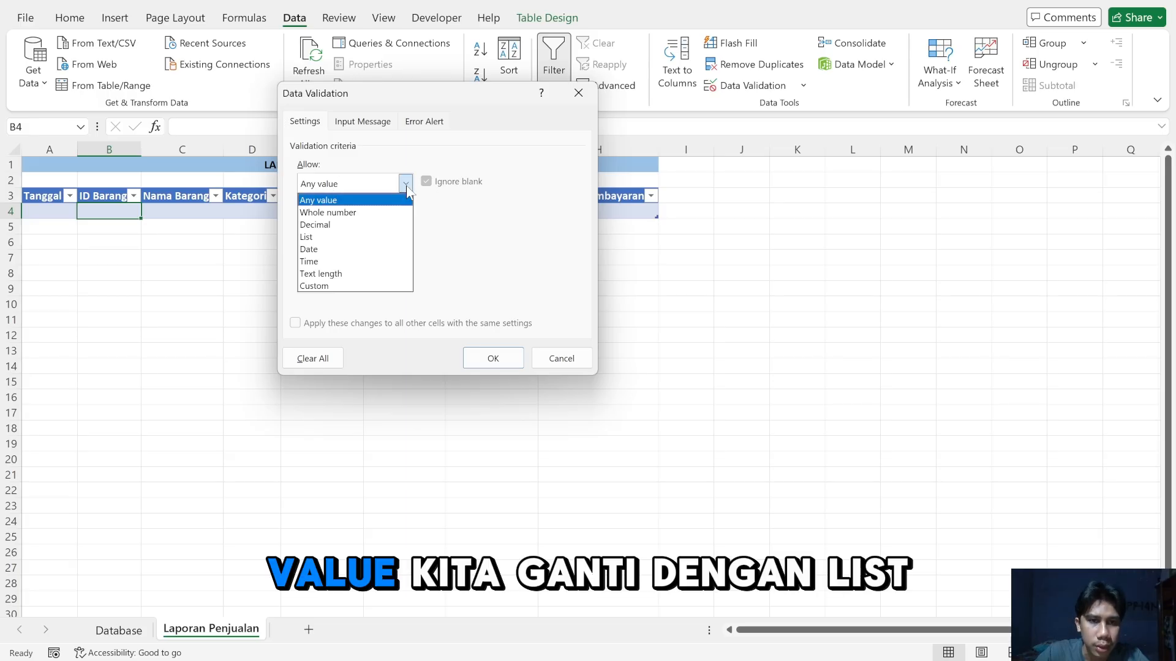
left_click(370, 244)
left_click(371, 260)
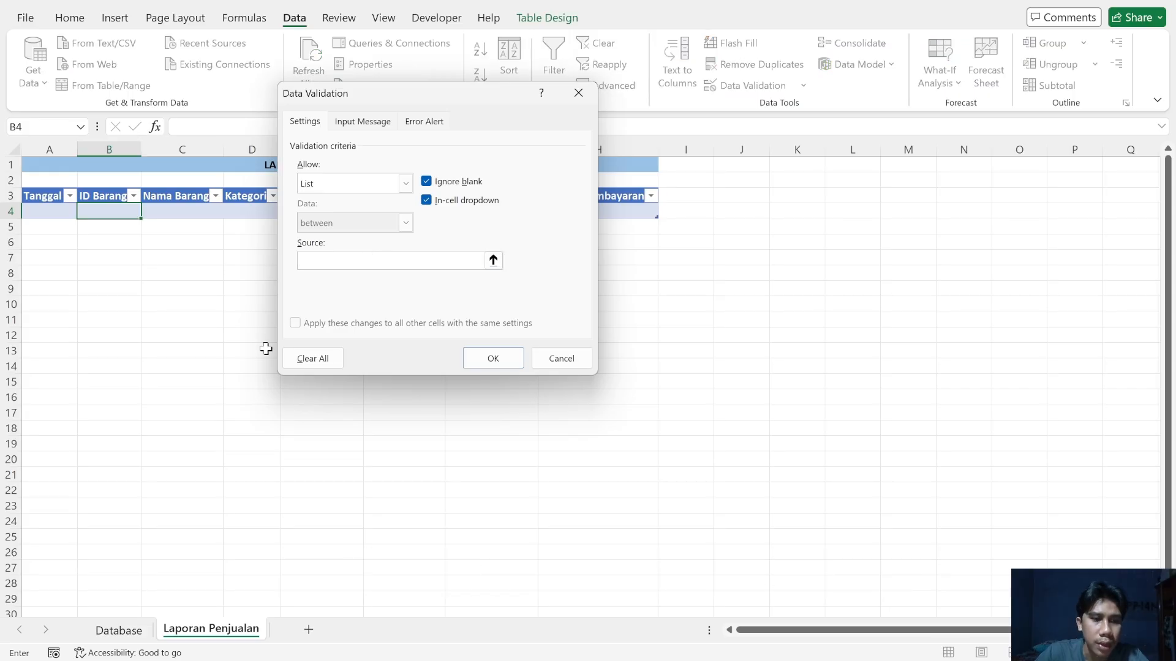
left_click(131, 628)
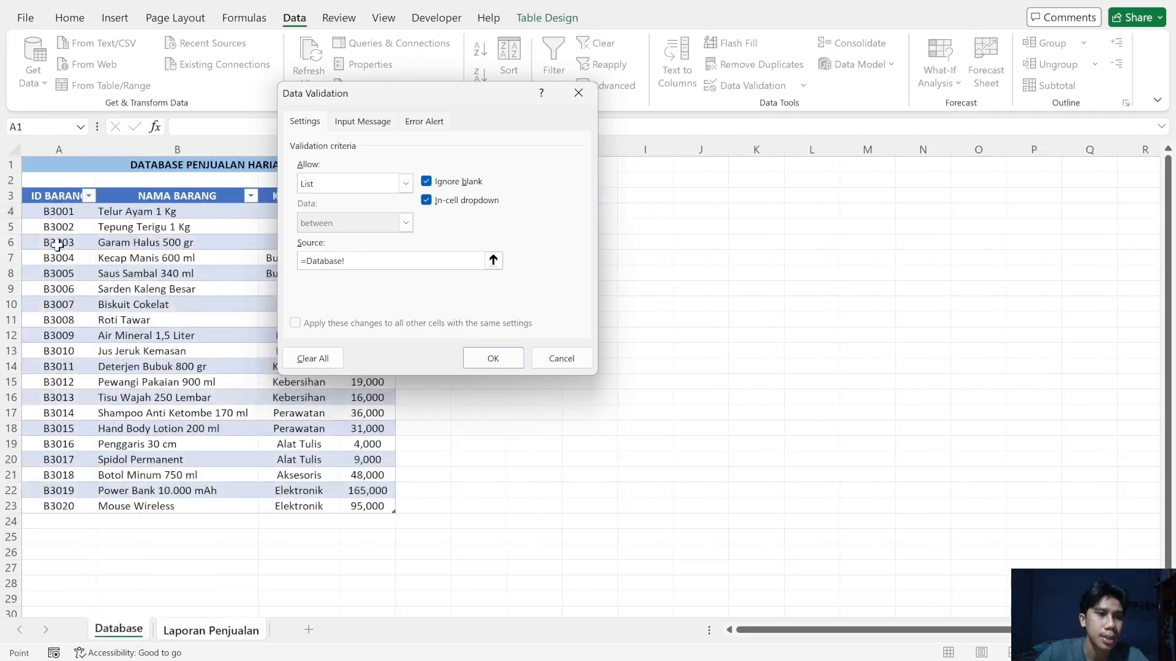
left_click_drag(58, 211, 58, 504)
left_click(488, 363)
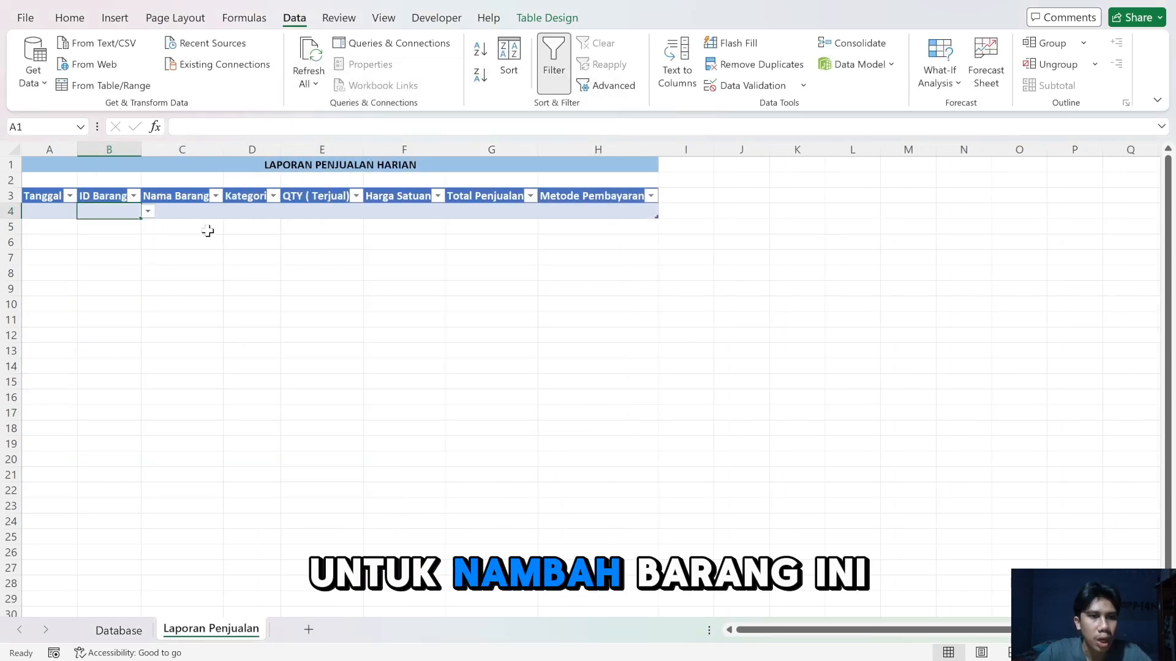
Start an IFERROR formula with a nested VLOOKUP in the row 4 Nama Barang cell, using the row's ID Barang as lookup value.
left_click(218, 213)
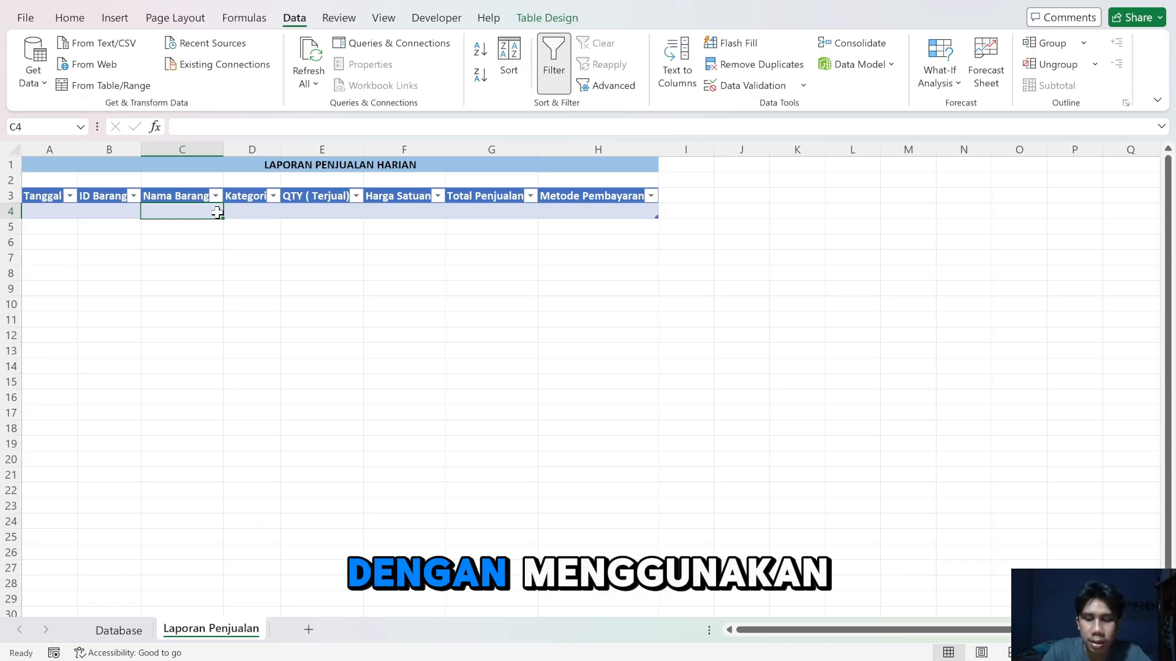
type("=")
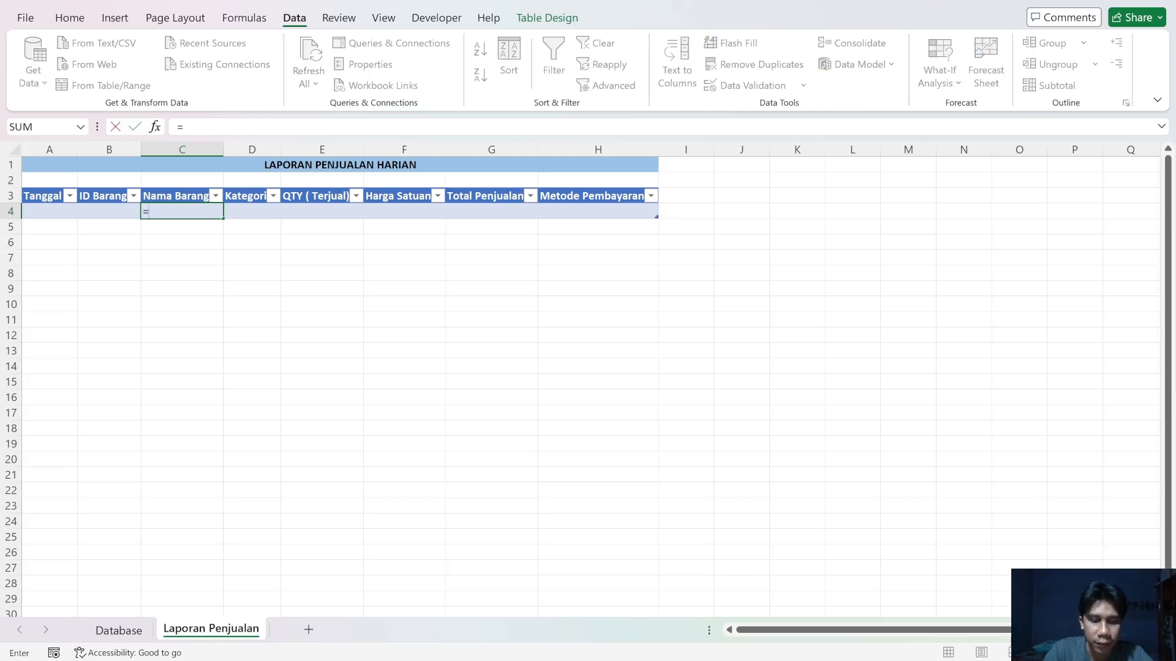
type("i")
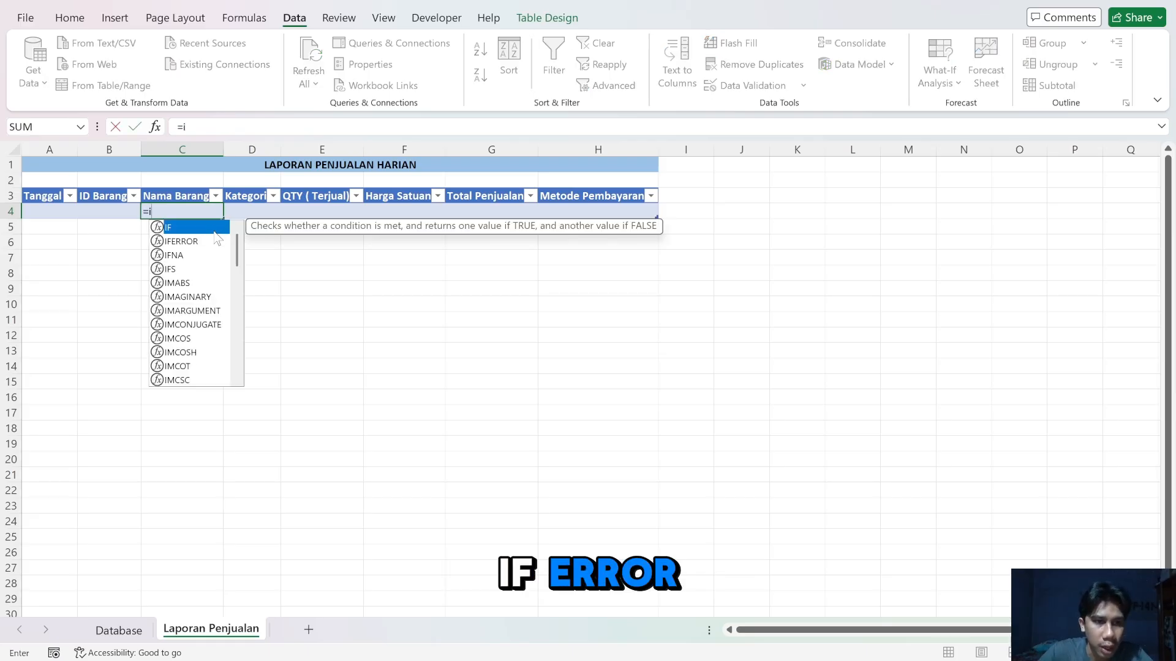
double_click(198, 243)
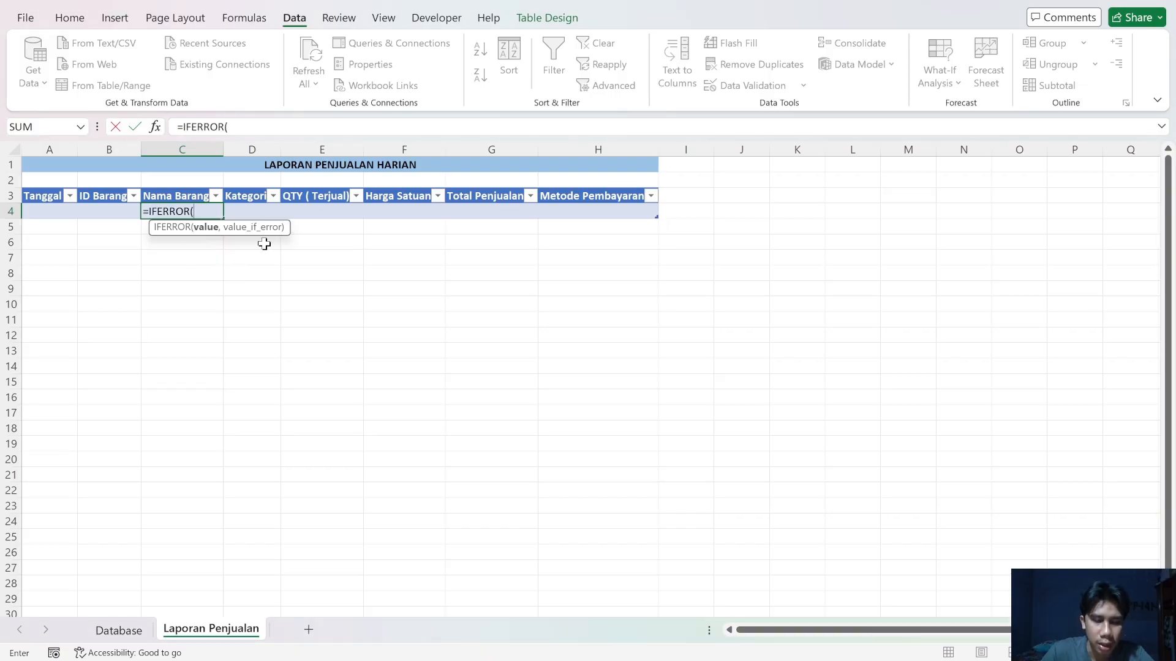
type("v")
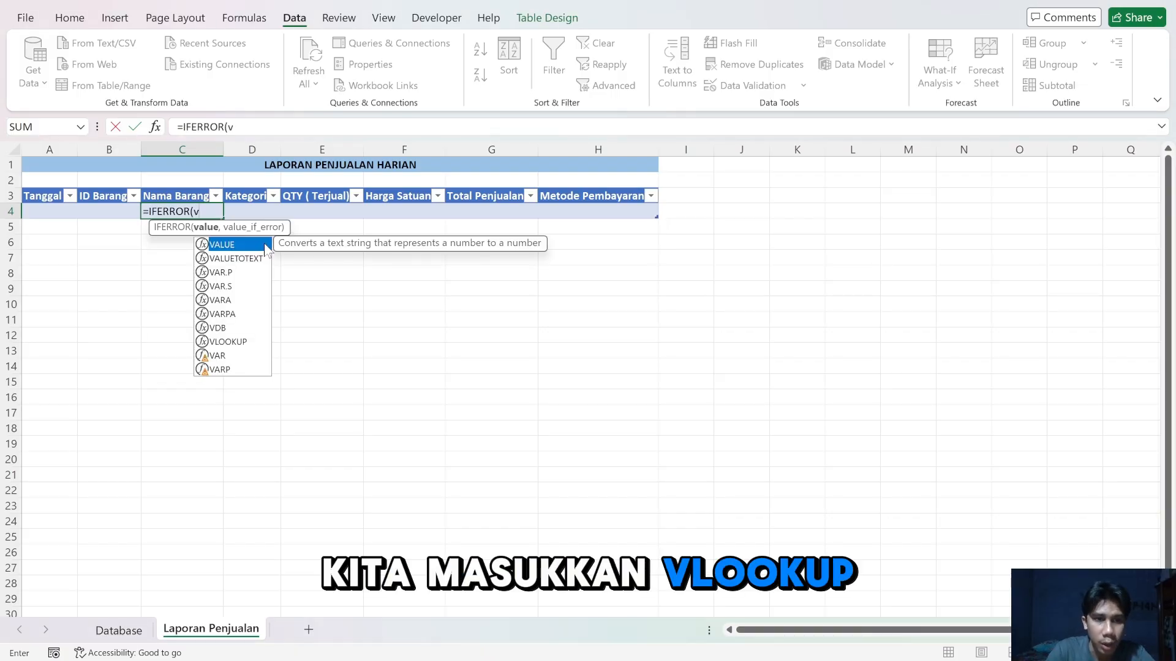
double_click(247, 343)
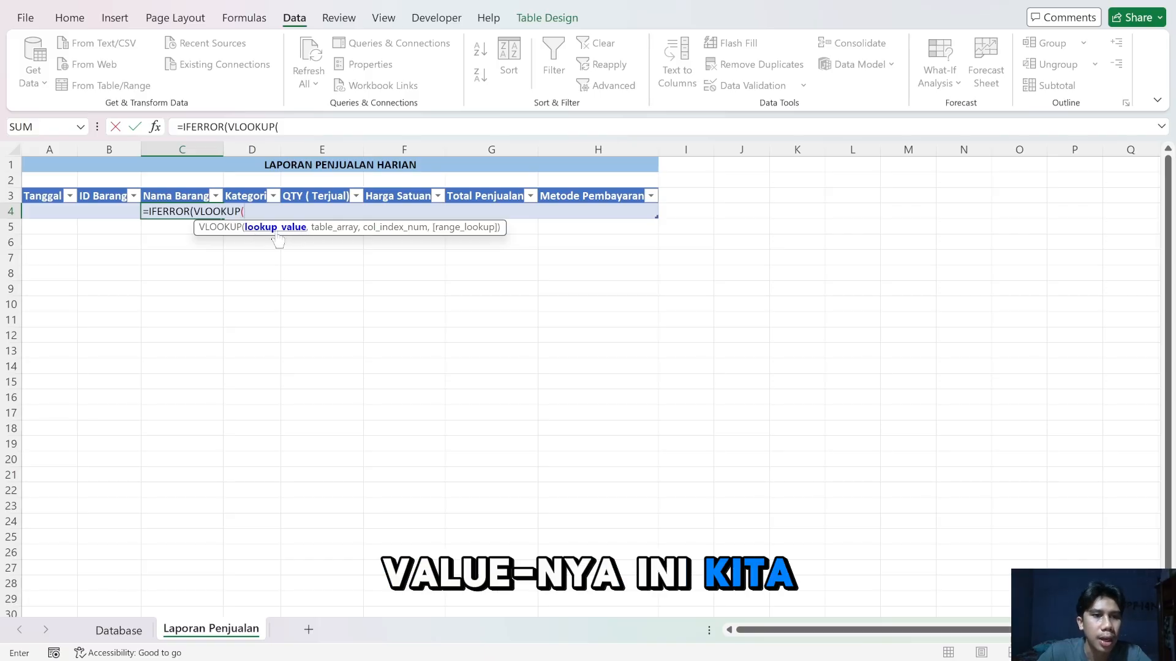
left_click(113, 212)
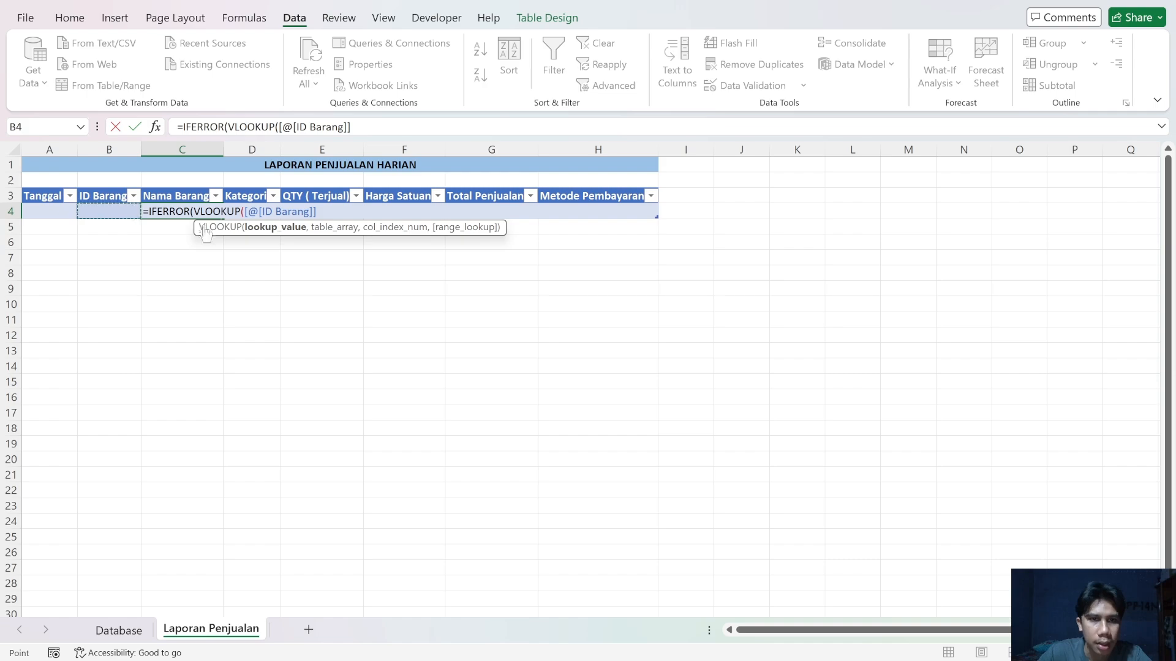
Set the VLOOKUP table array to the absolute range Database!$A$4:$D$22.
type(",")
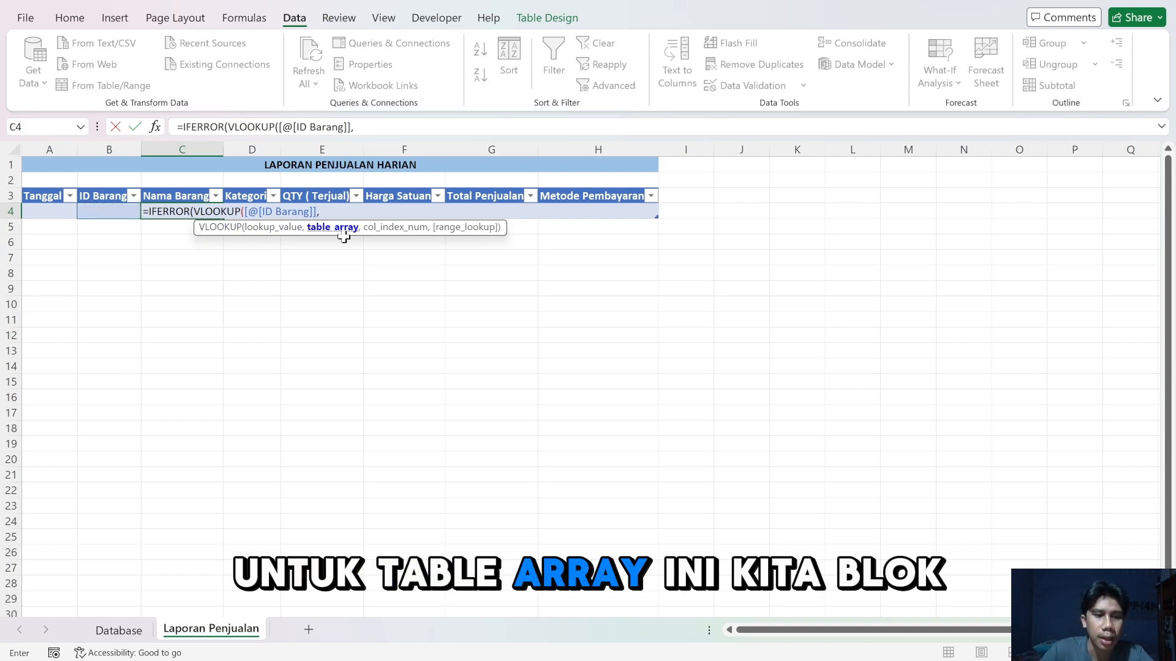
left_click(119, 630)
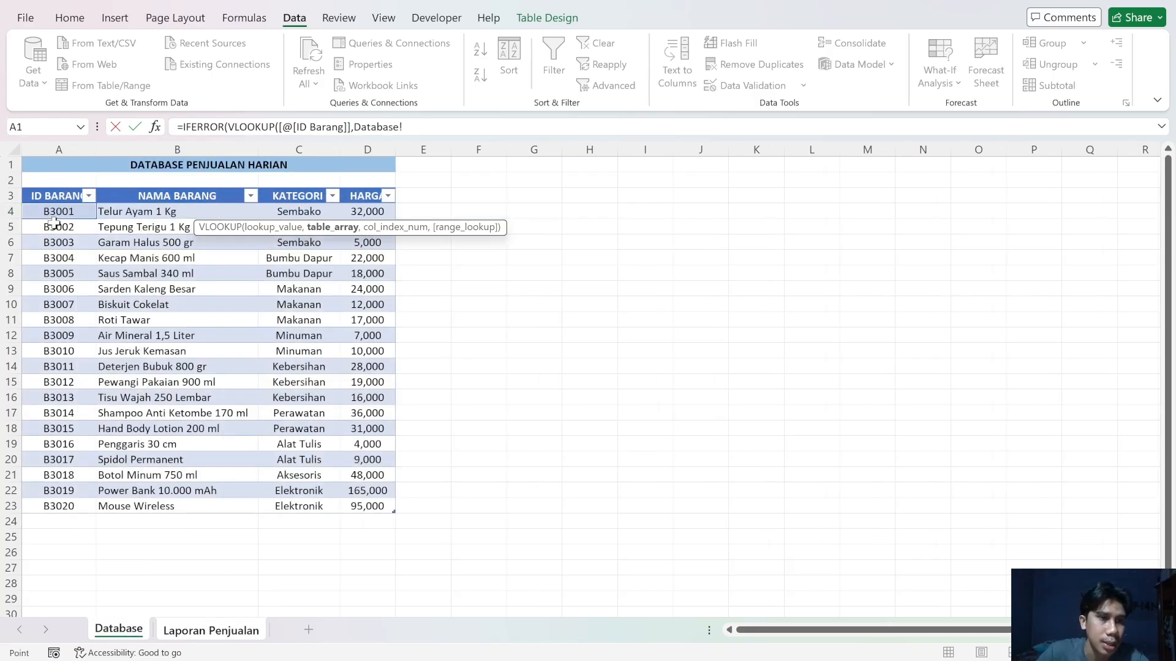
left_click_drag(54, 214, 375, 491)
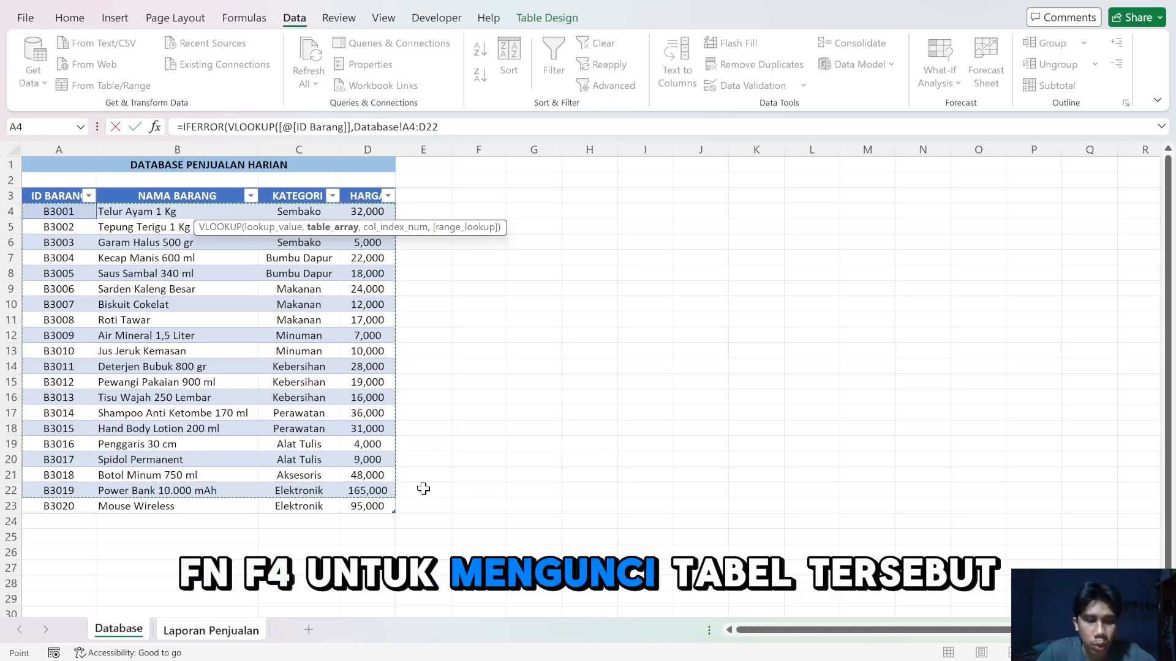
key("F4")
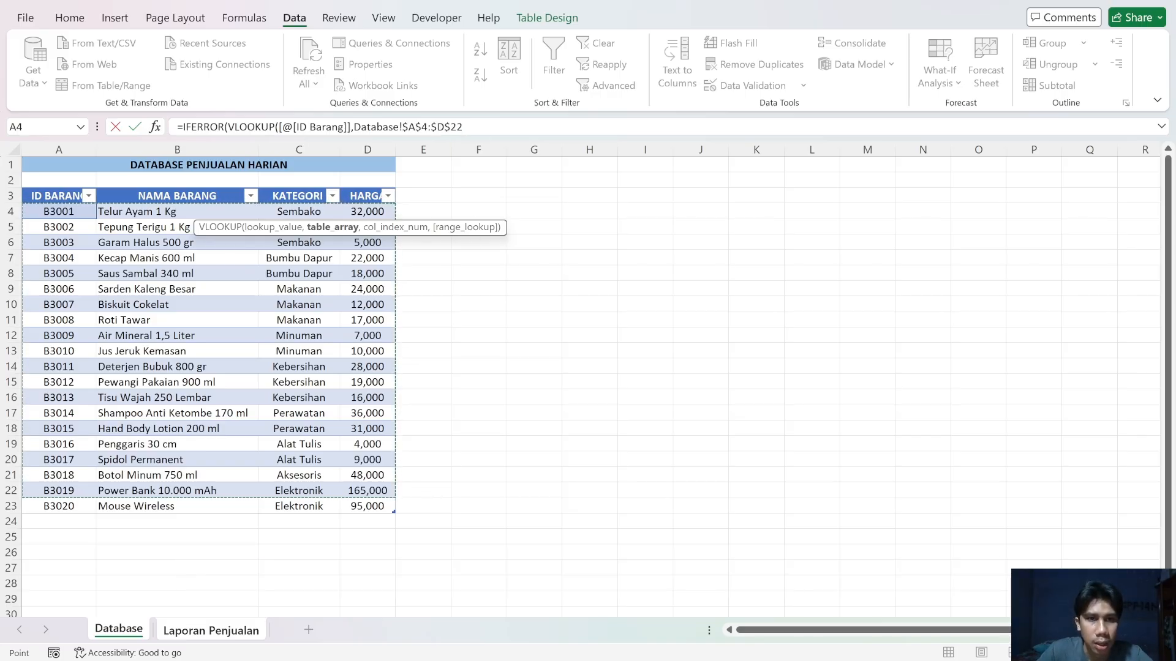
left_click(463, 128)
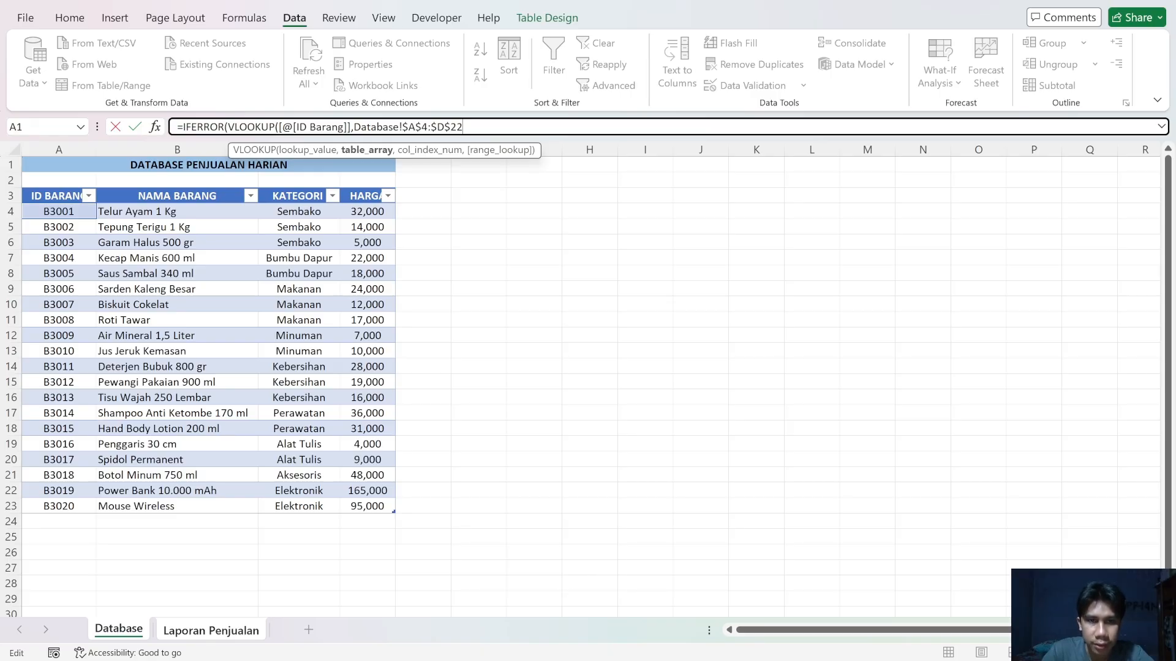
Complete the VLOOKUP with column index 2 and FALSE for an exact match.
type(",")
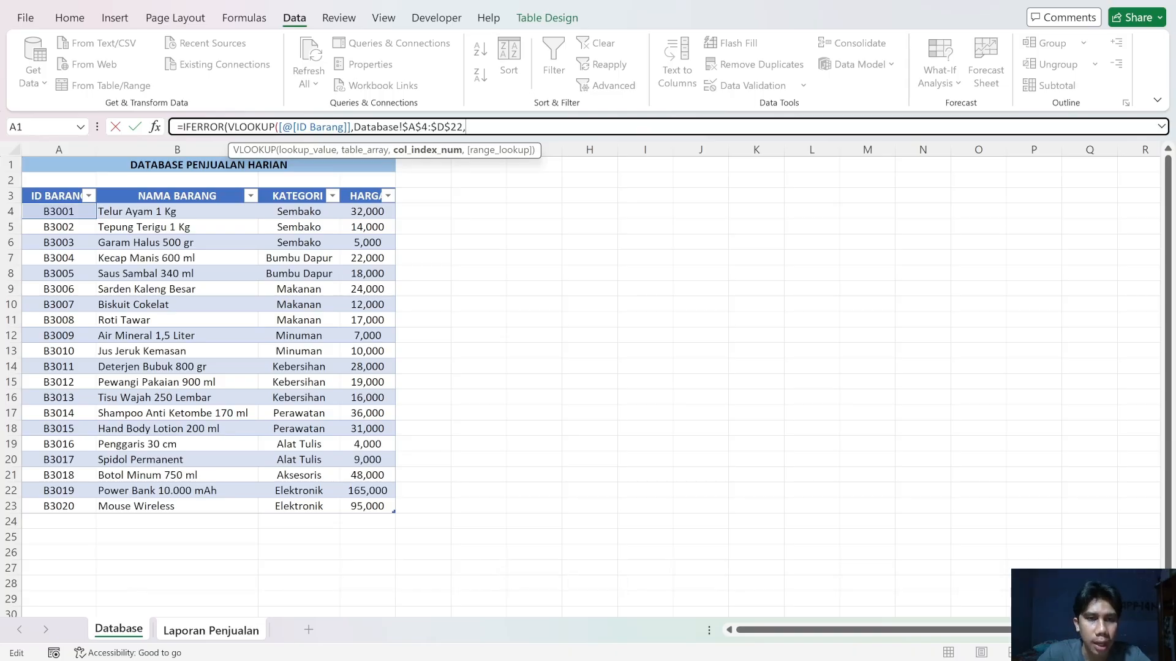
type("2")
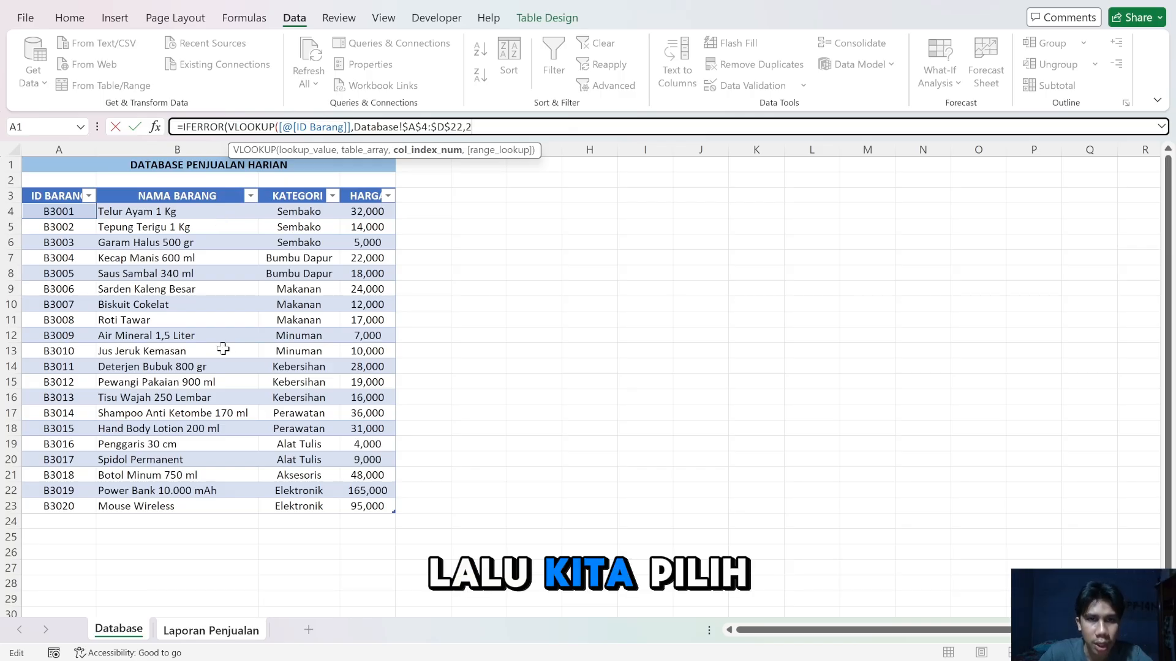
type(",")
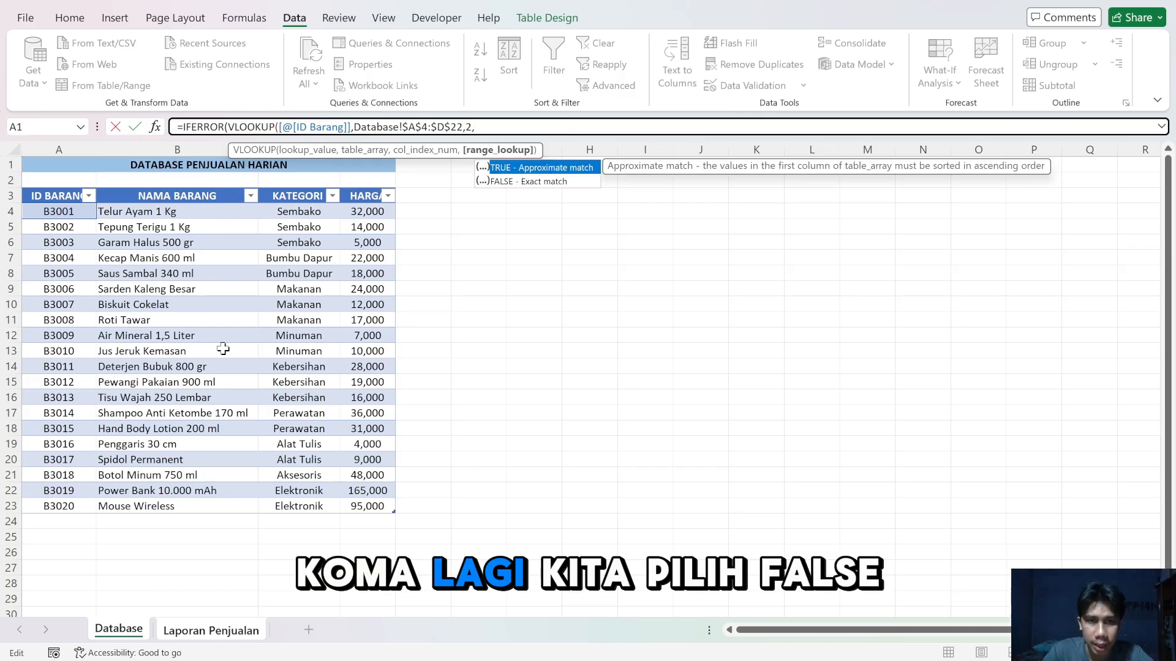
left_click(503, 181)
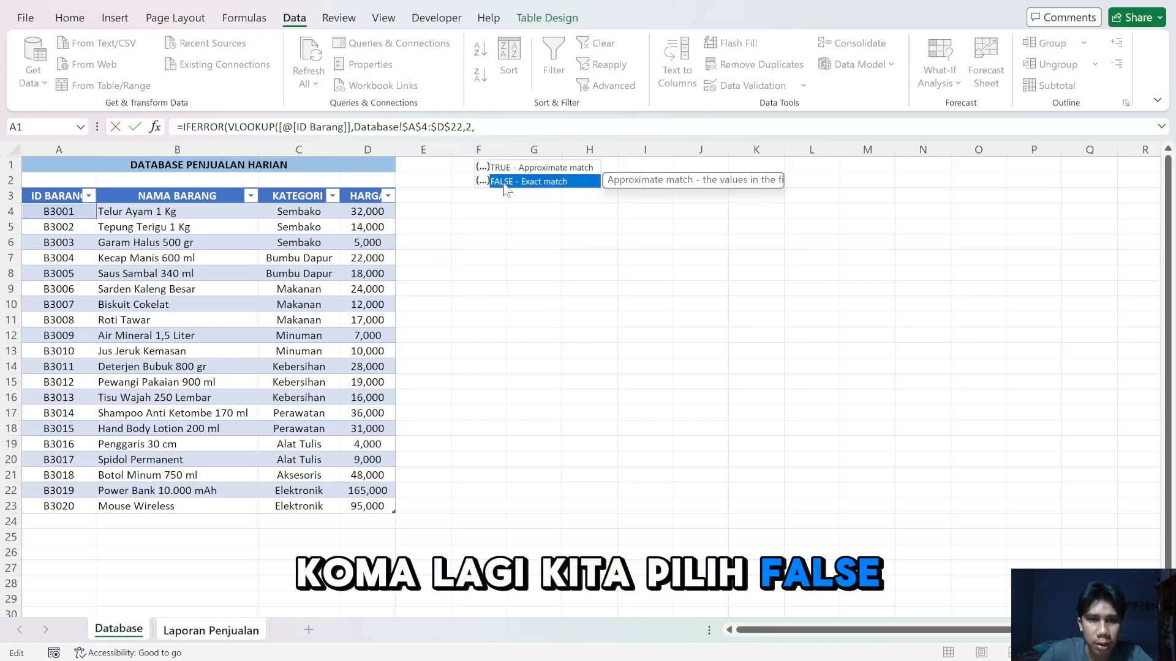
double_click(503, 182)
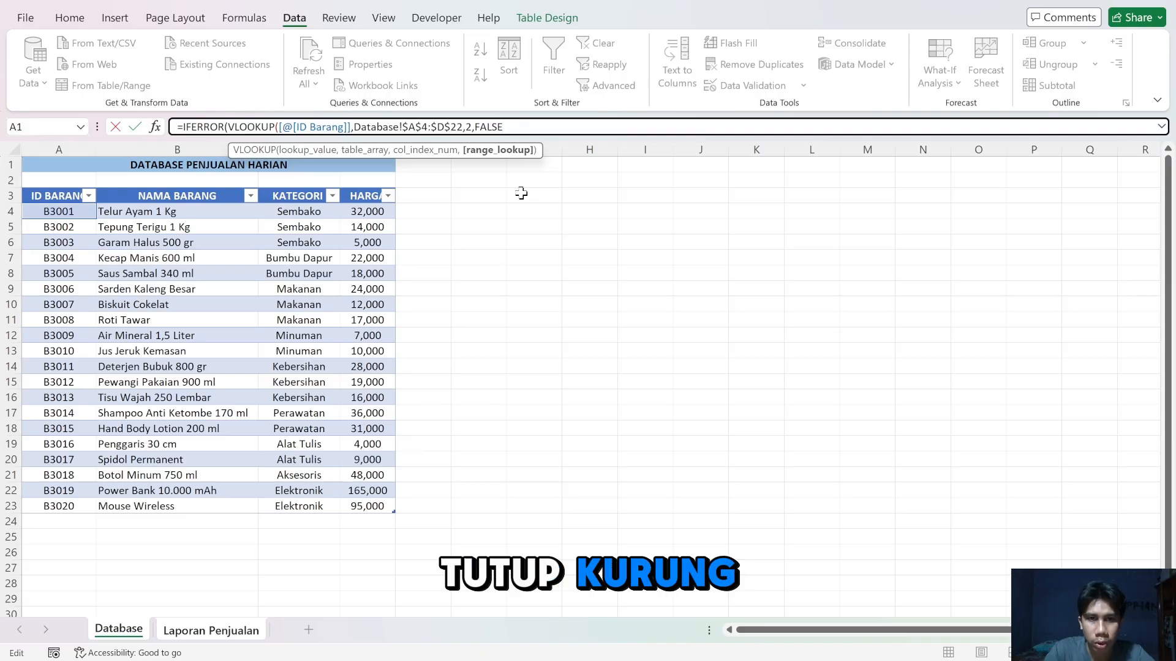
type(")")
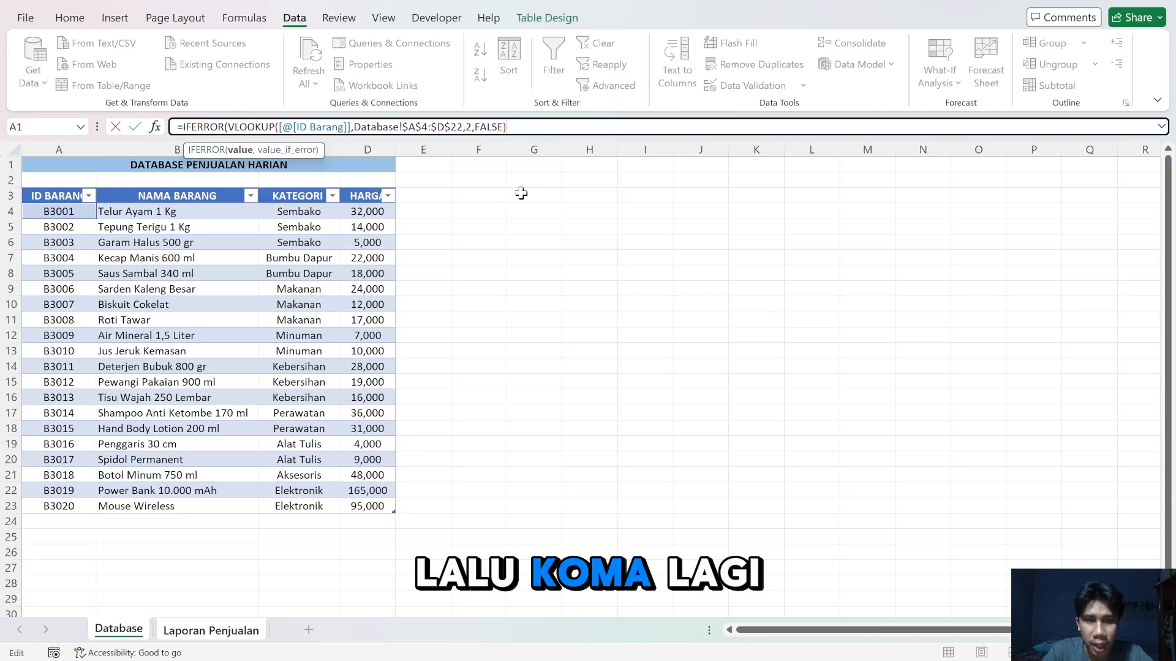
Finish the IFERROR formula with an empty string "" as the error value and enter it.
type(",")
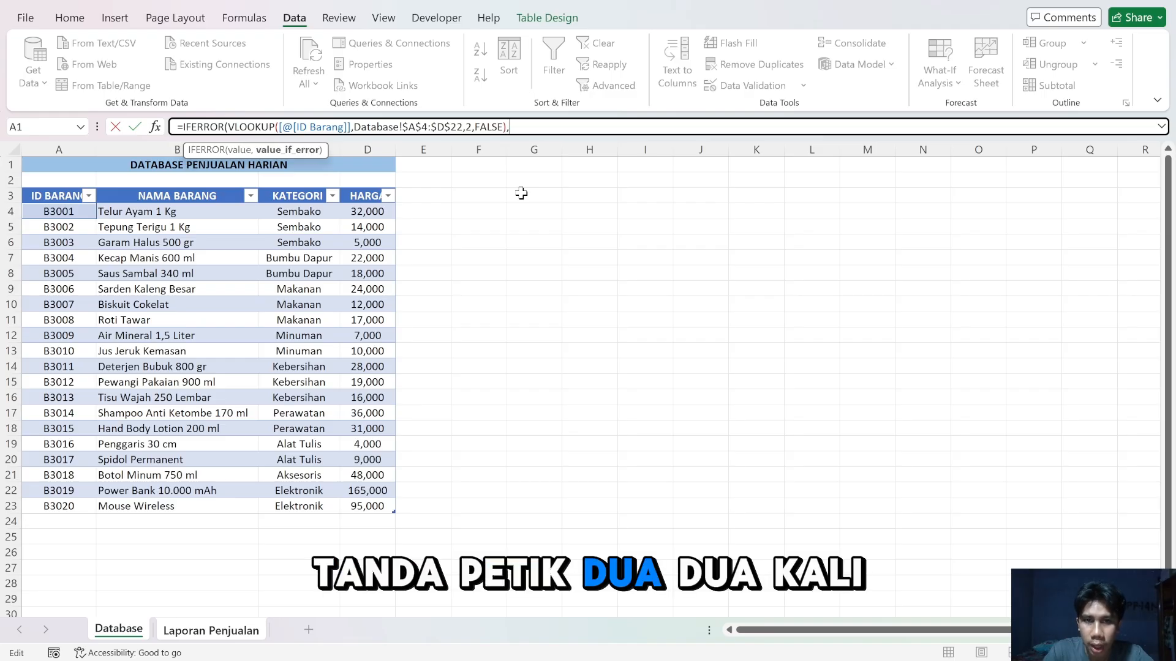
type("\"\"")
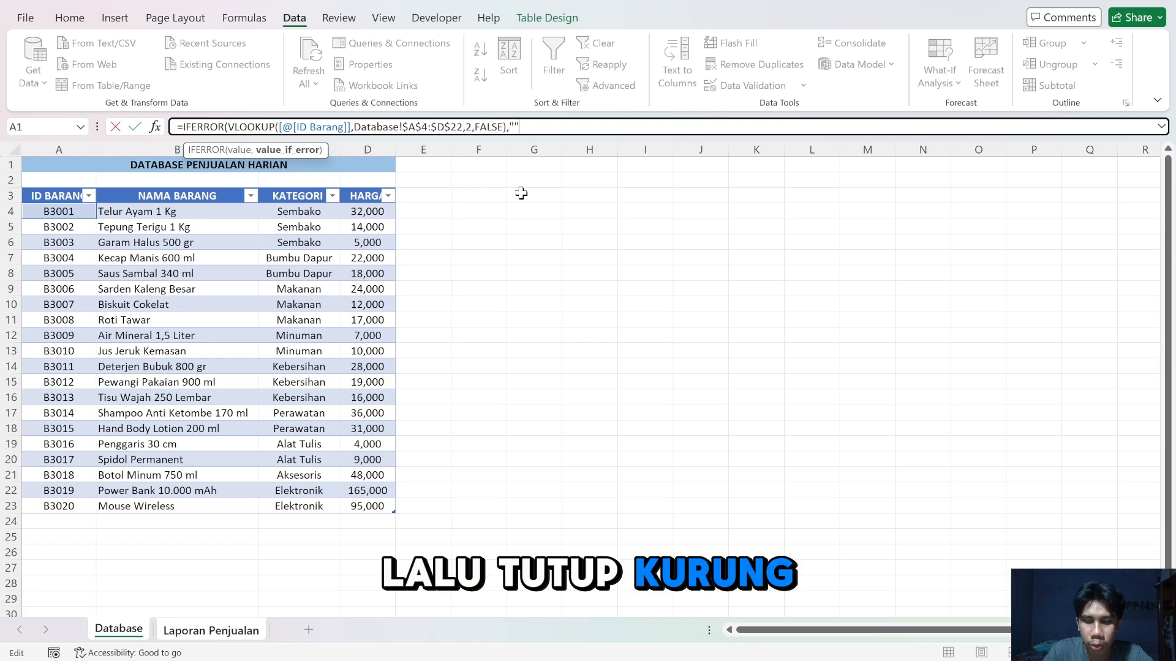
type(")")
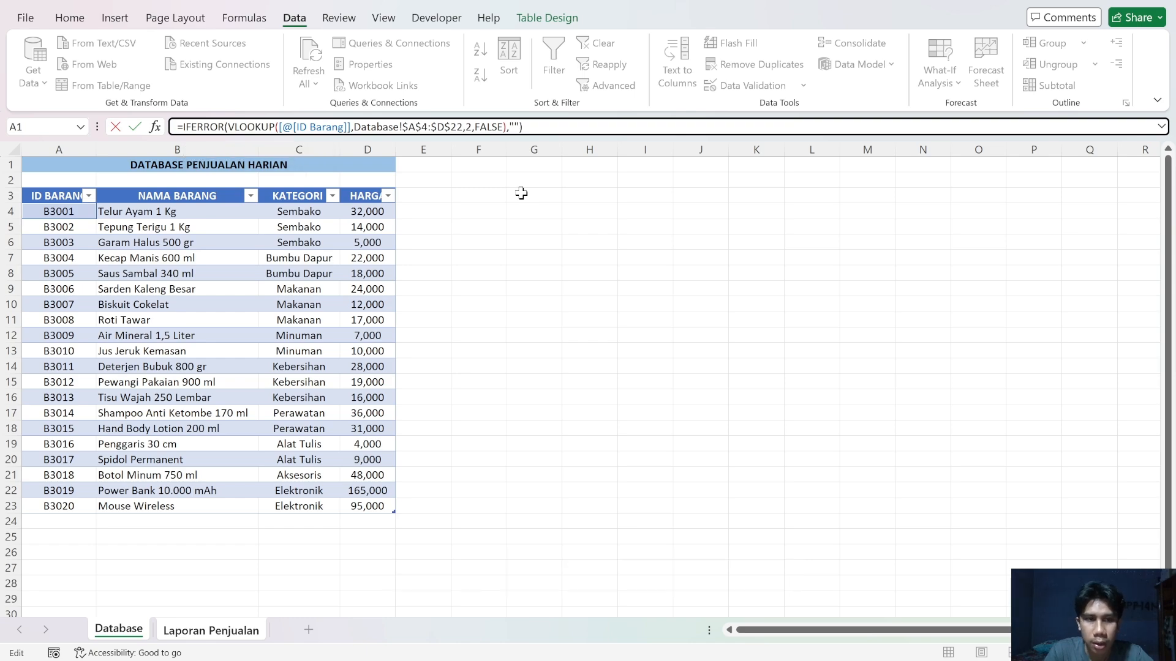
key("Return")
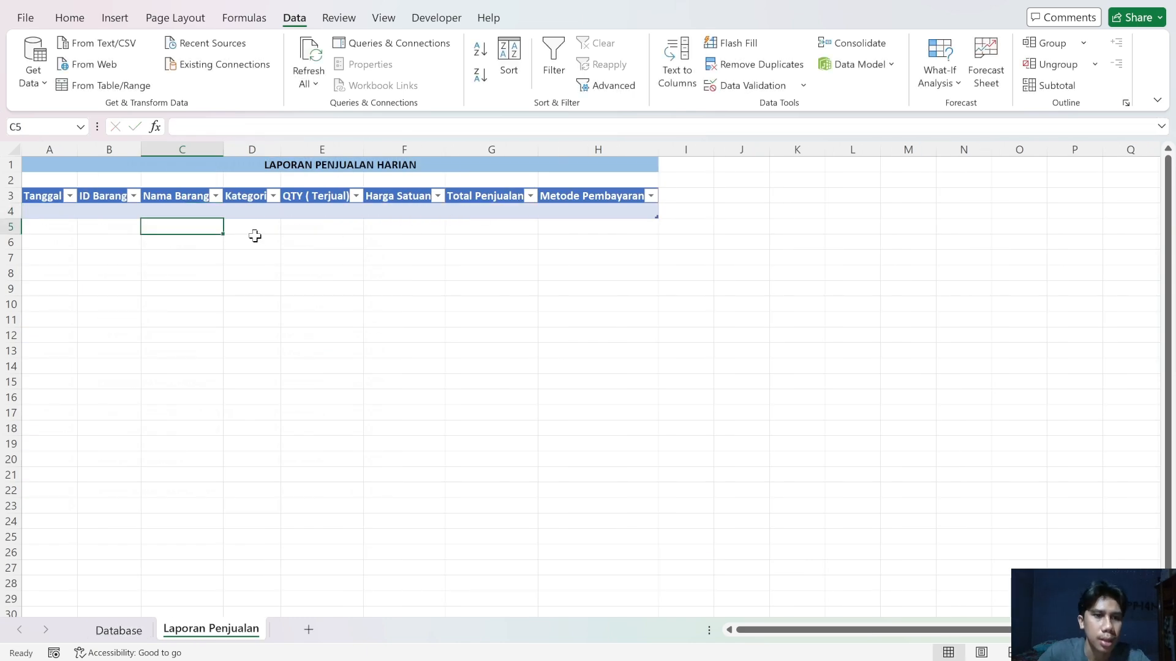
Copy the full IFERROR/VLOOKUP formula text from the row 4 Nama Barang cell.
left_click(199, 211)
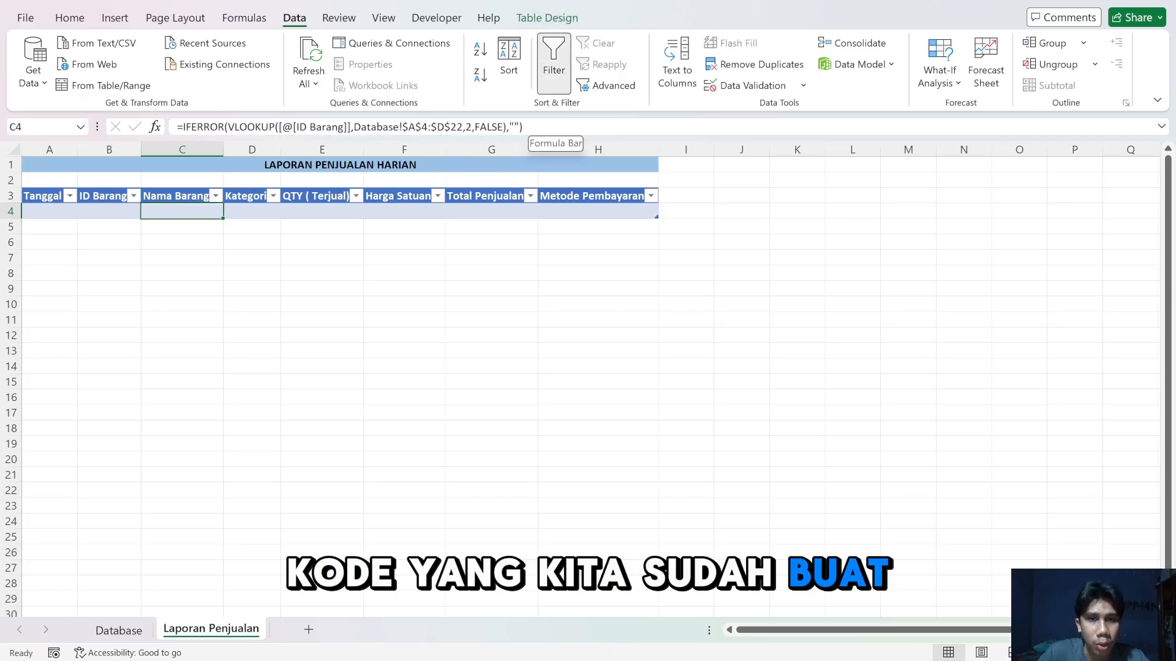
left_click_drag(527, 126, 169, 131)
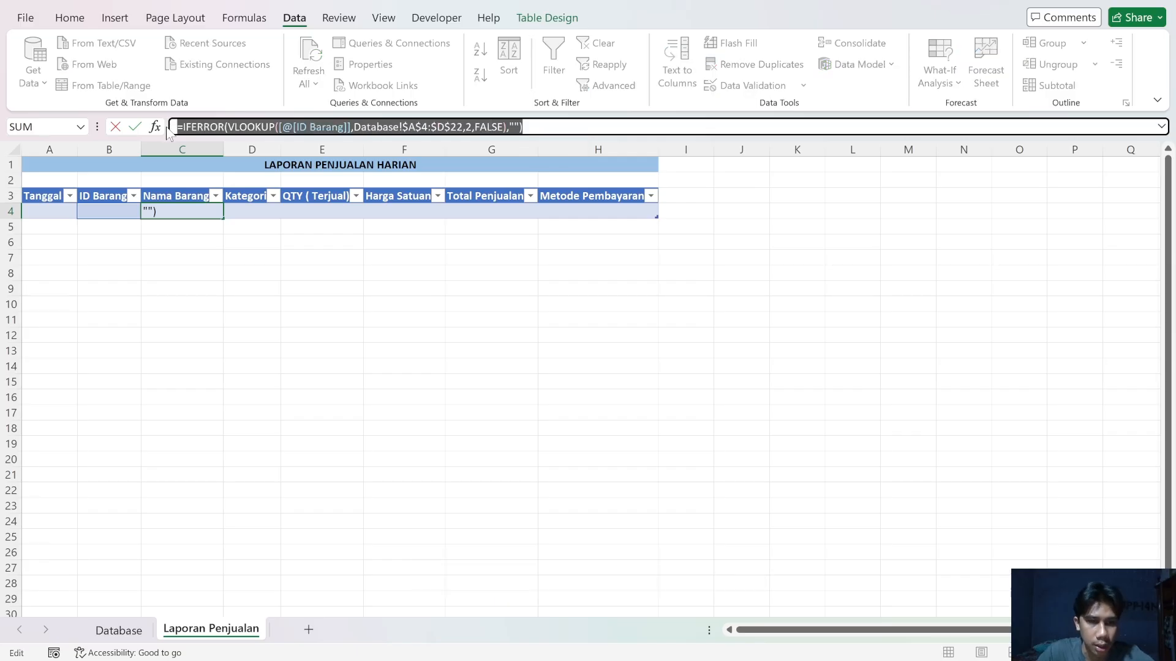
type("=")
left_click(245, 241)
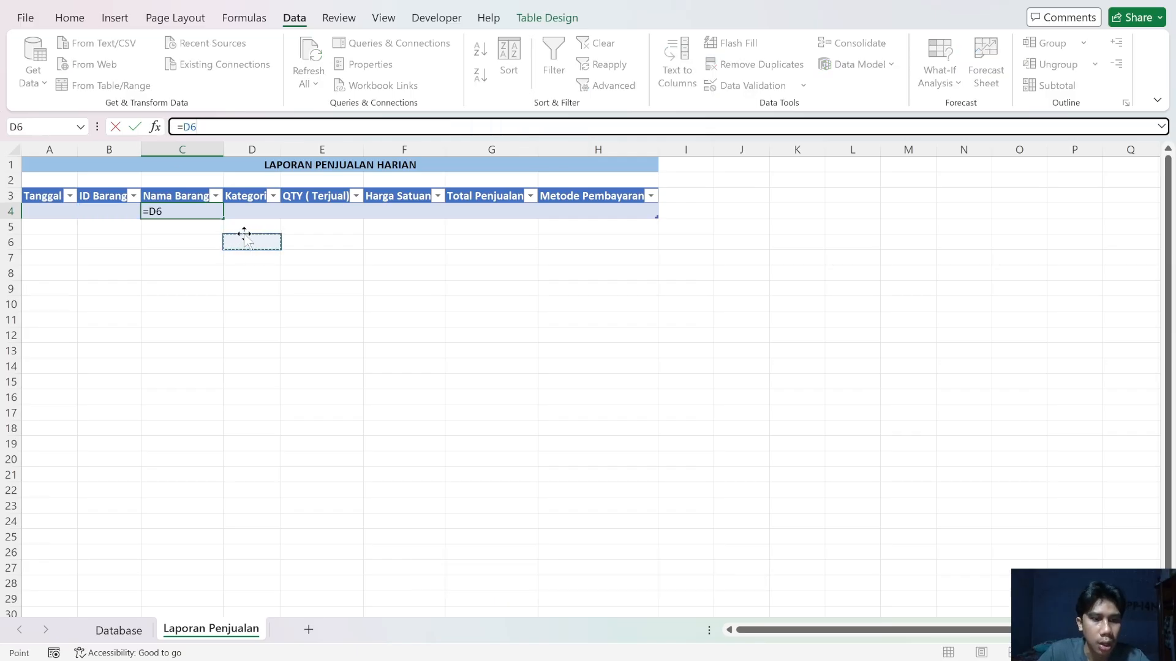
key("ctrl+z")
key("ctrl+c")
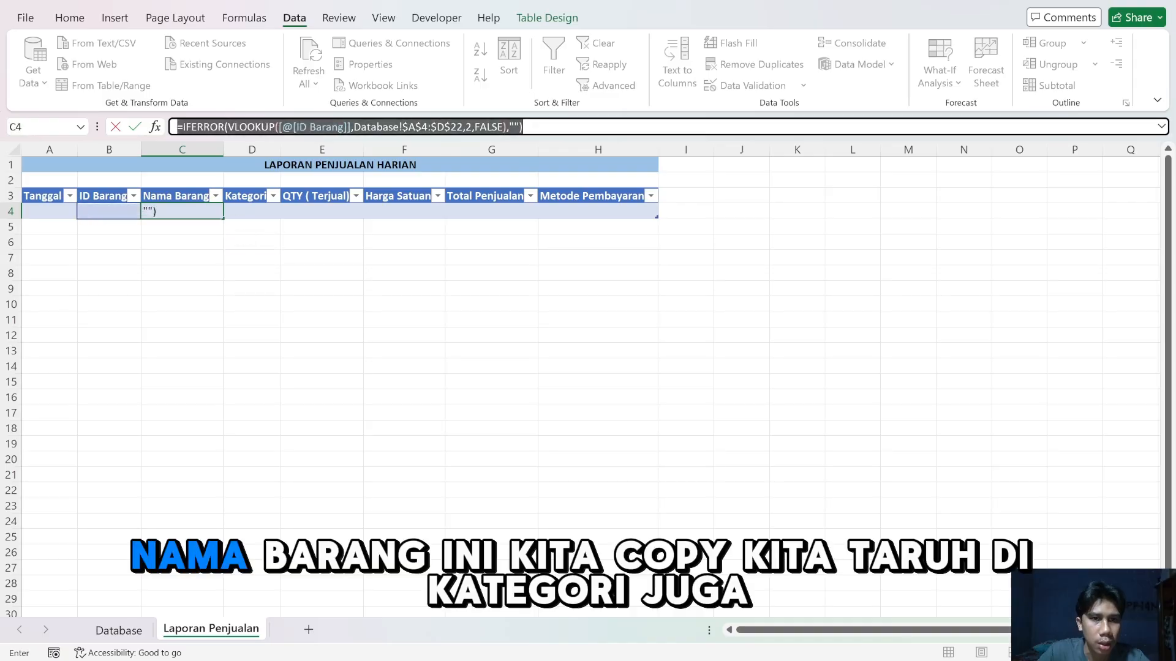
left_click(531, 127)
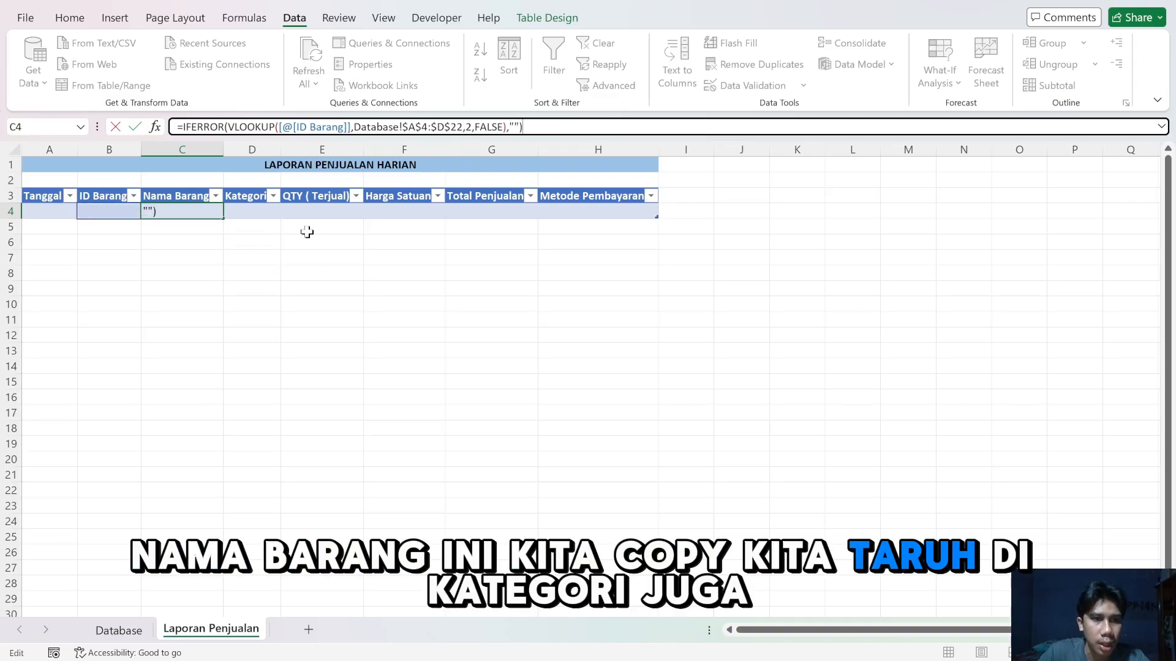
Paste the copied formula into the row 4 Kategori cell and set its VLOOKUP column index to 3.
left_click(255, 213)
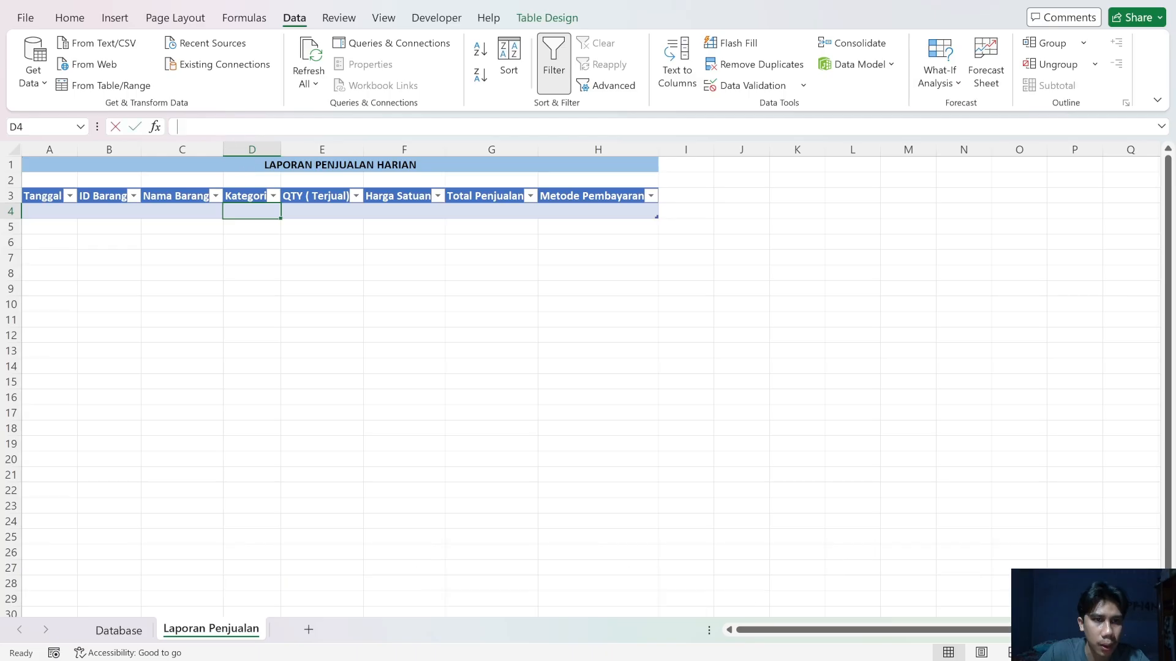
left_click(284, 129)
key("ctrl+v")
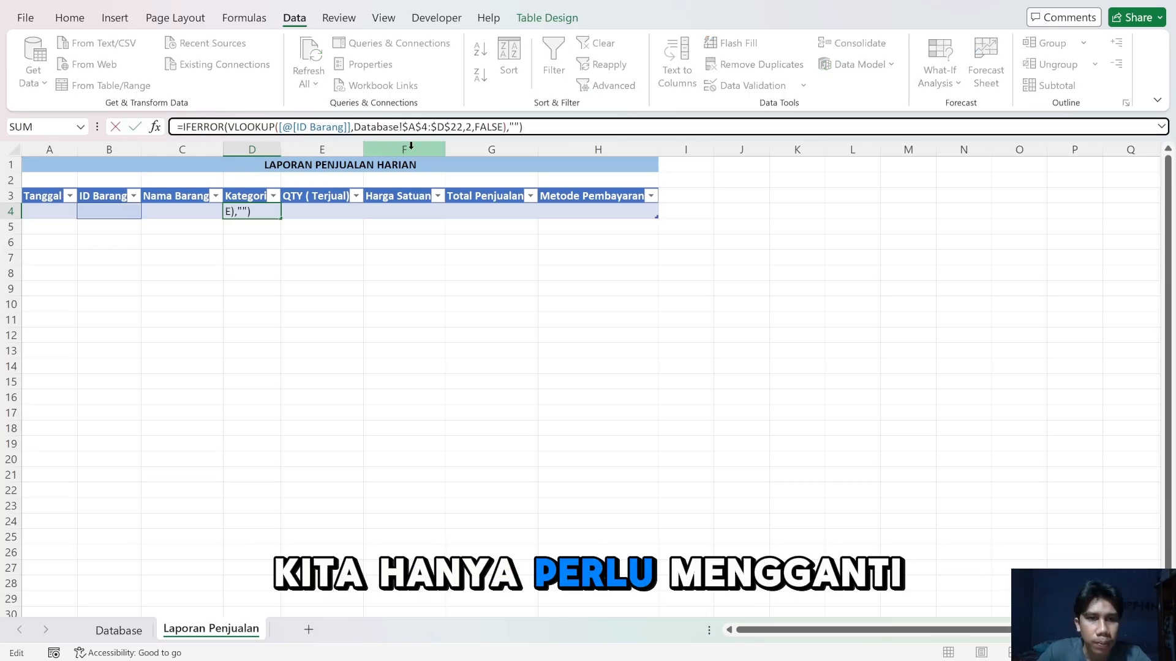
left_click(471, 127)
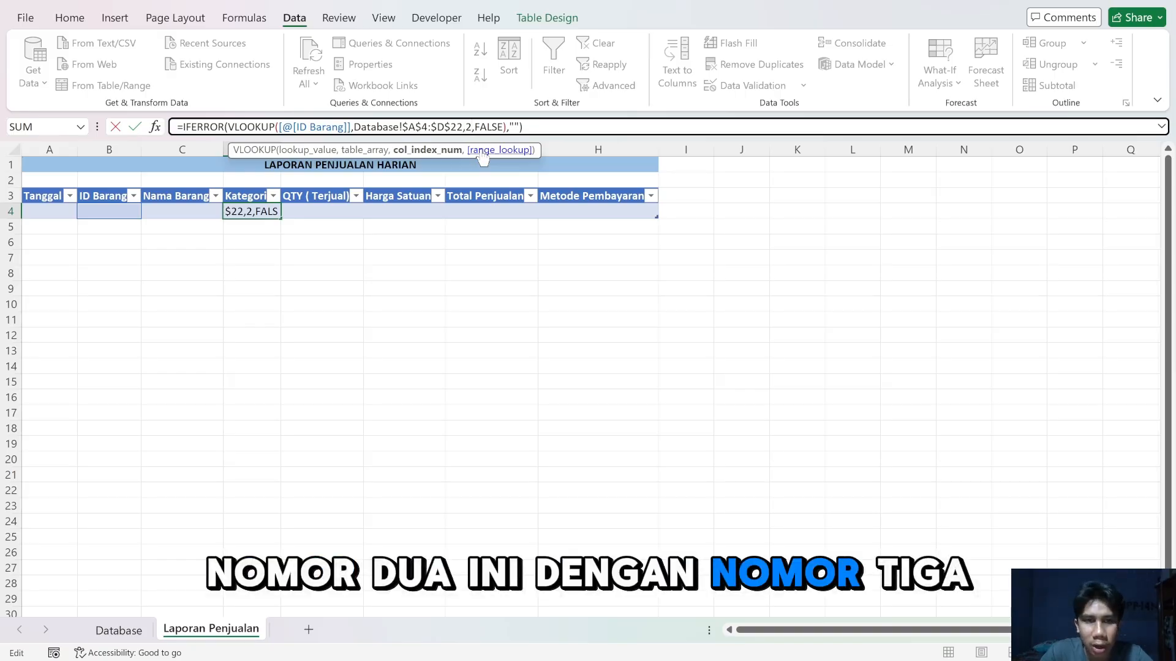
key("BackSpace")
type("3")
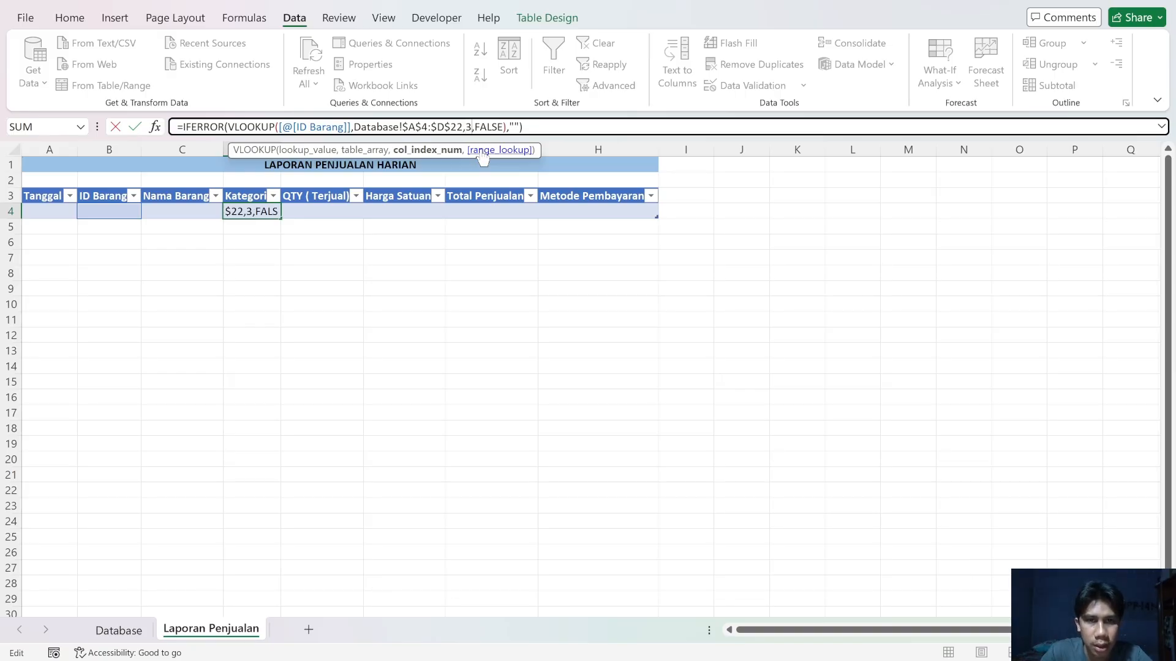
key("Return")
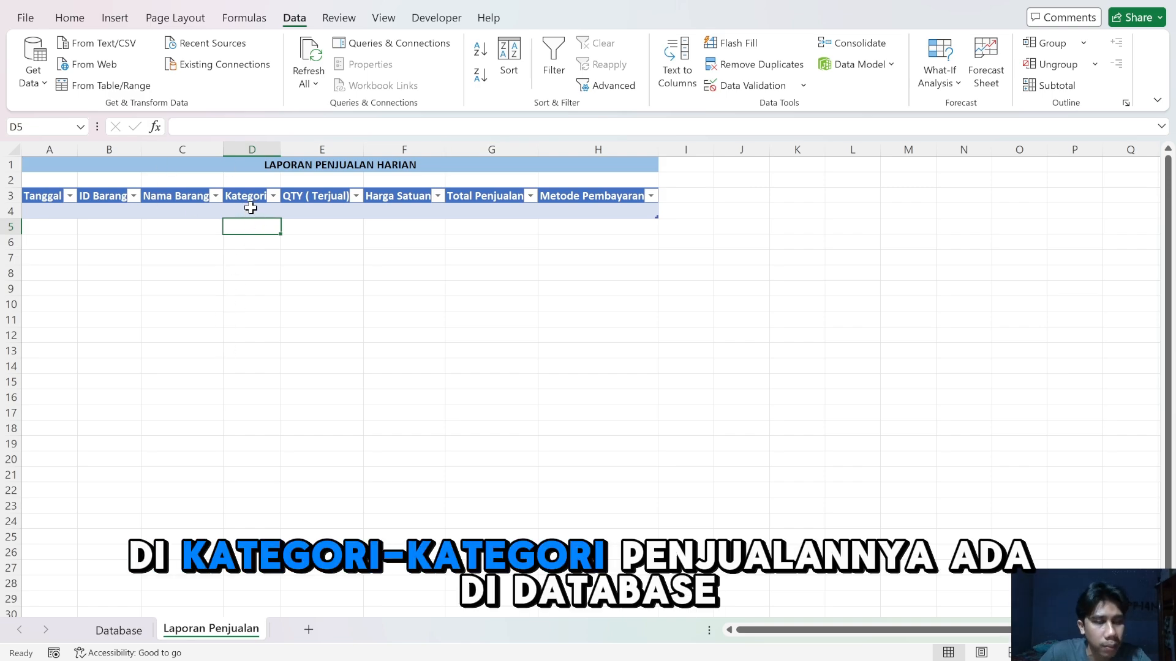
Check the KATEGORI column in the Database sheet and copy the row 4 Kategori formula text from Laporan Penjualan.
left_click(119, 630)
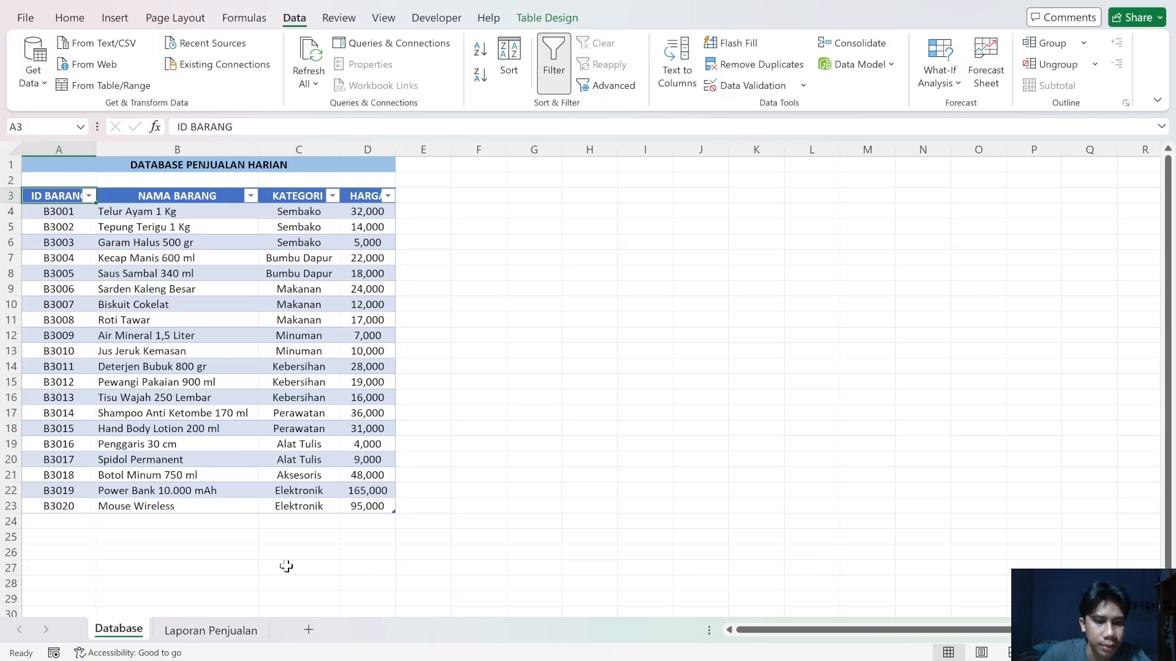
left_click(242, 633)
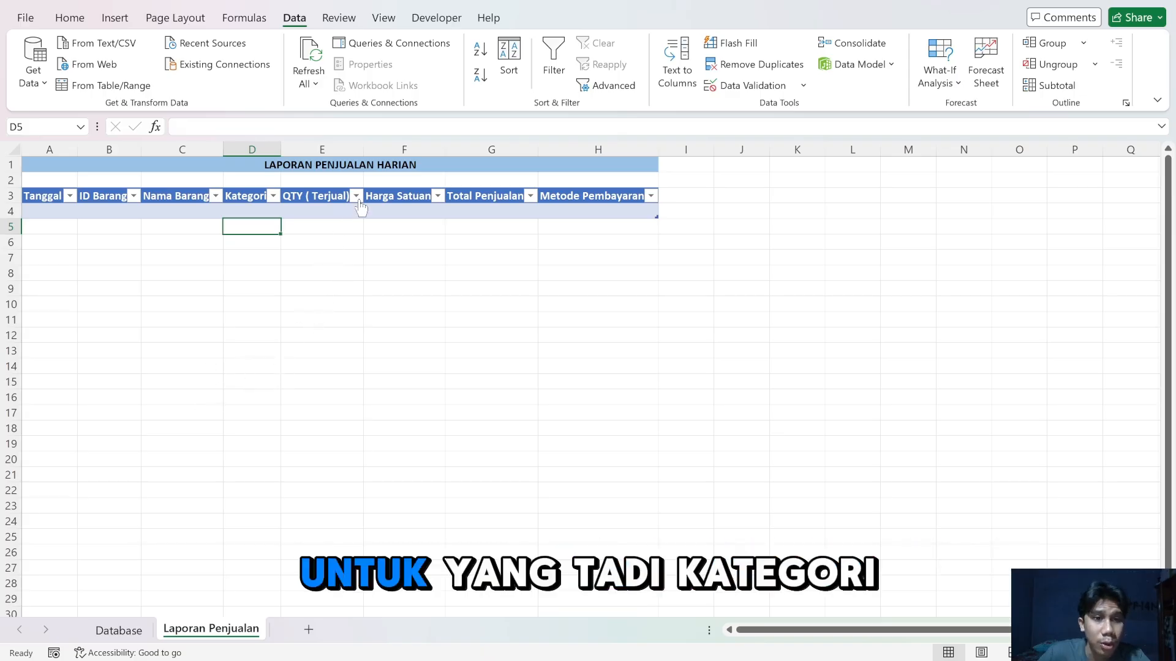
left_click(257, 197)
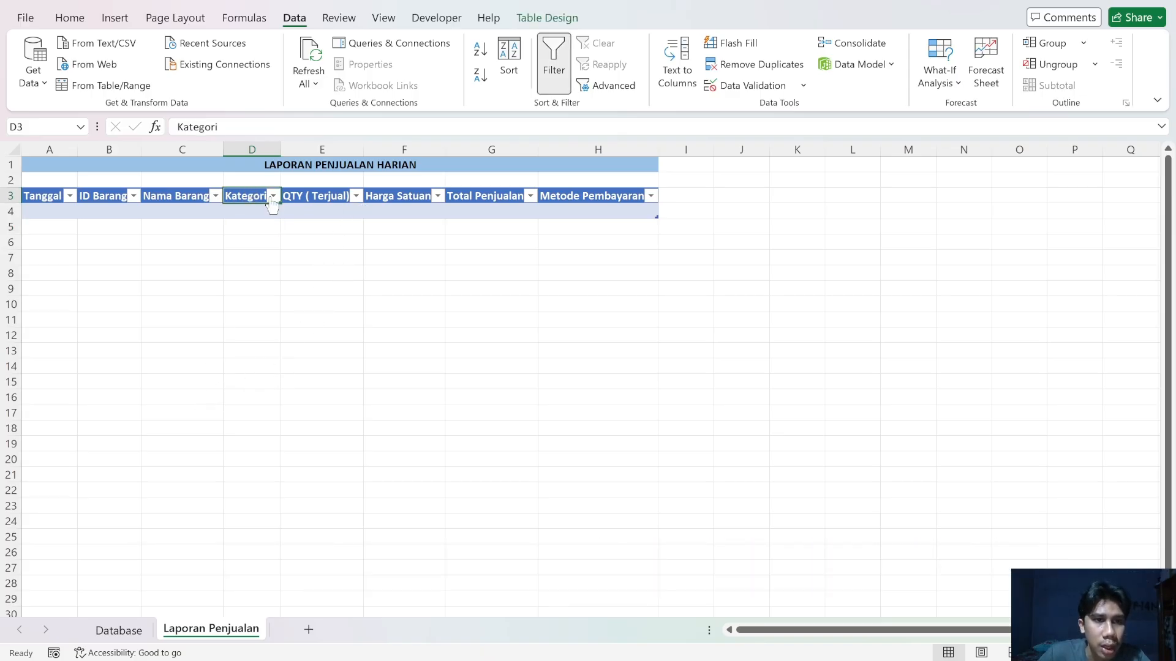
left_click(252, 211)
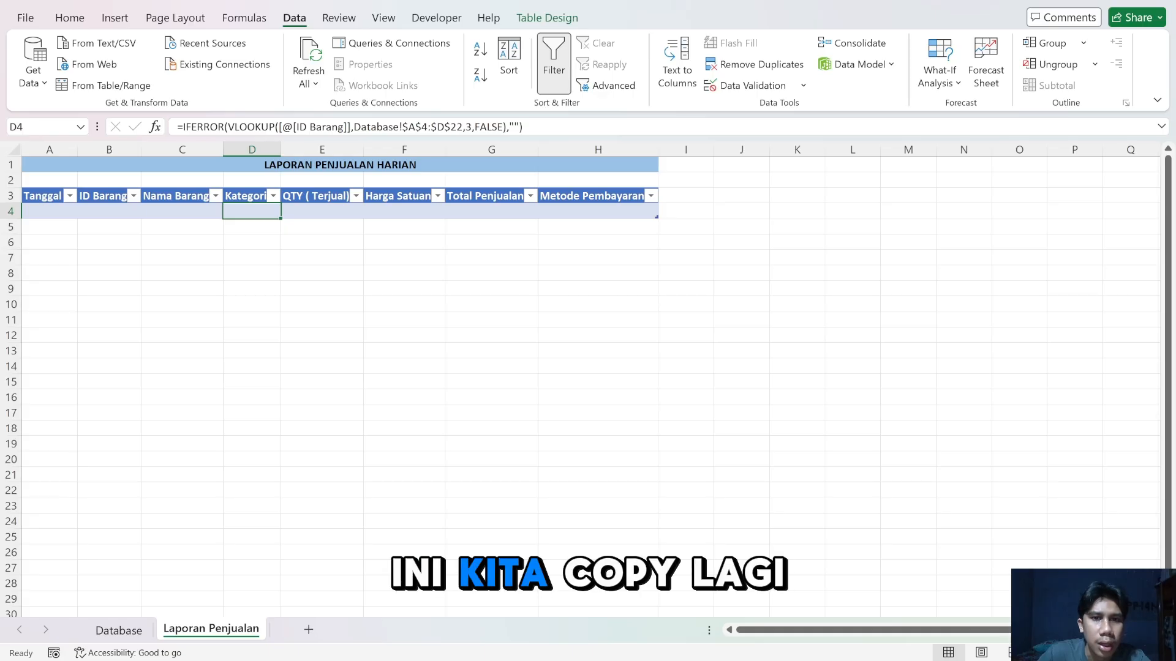
left_click_drag(523, 127, 173, 127)
key("ctrl+c")
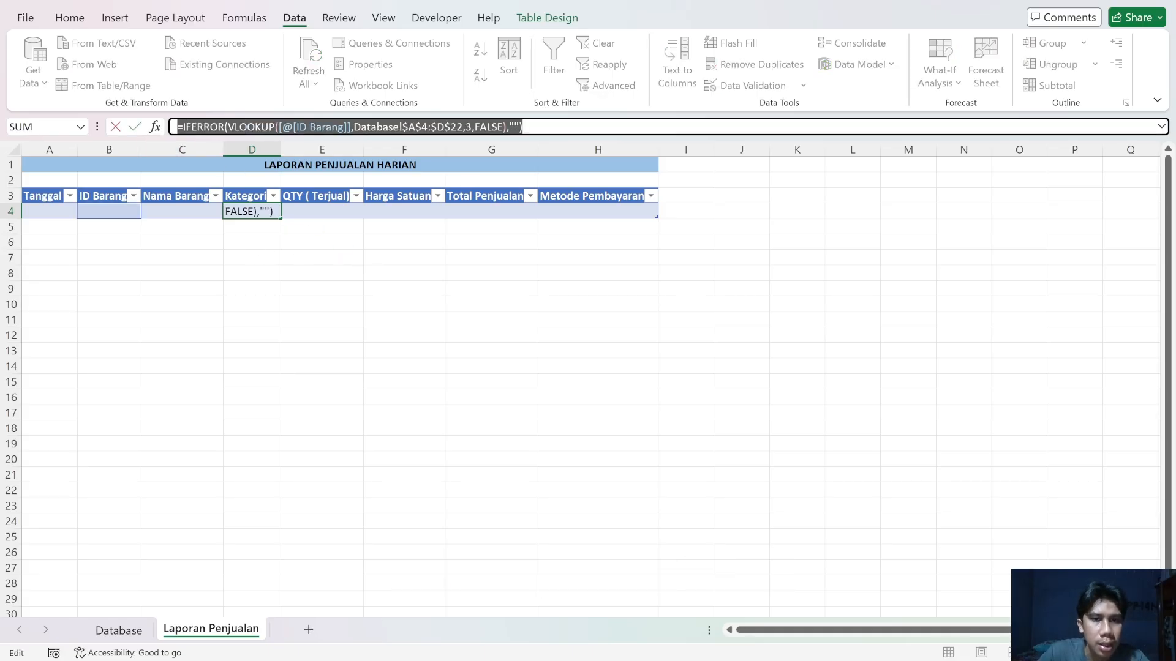
key("Return")
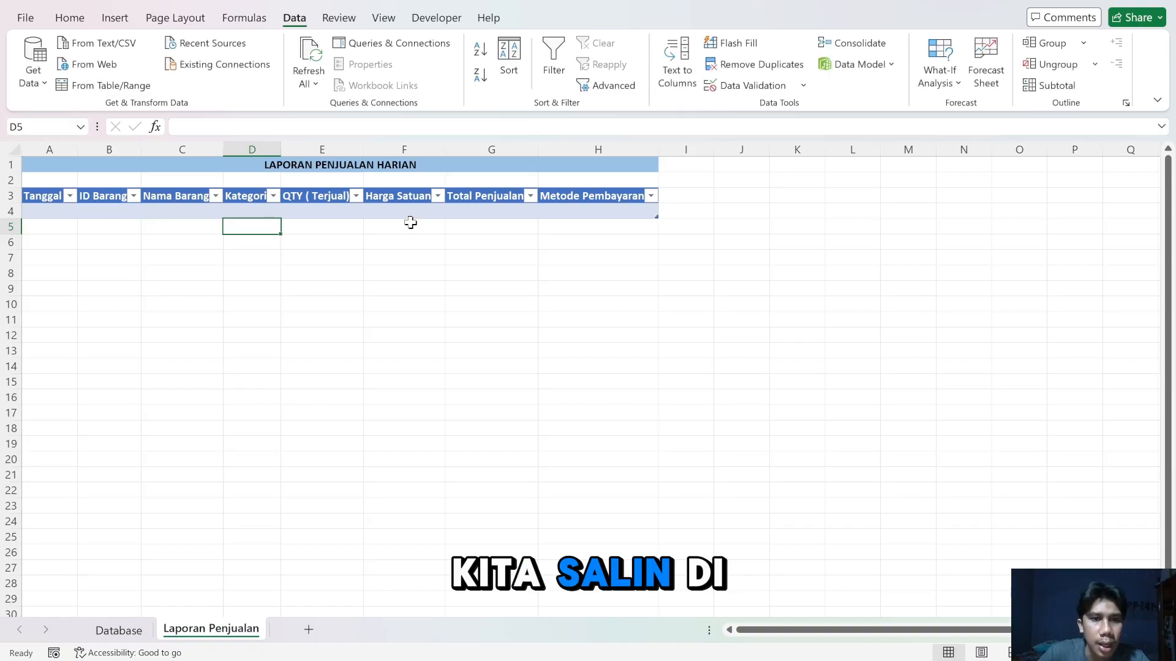
Paste the copied formula into the row 4 Harga Satuan cell and set its VLOOKUP column index to 4.
left_click(387, 213)
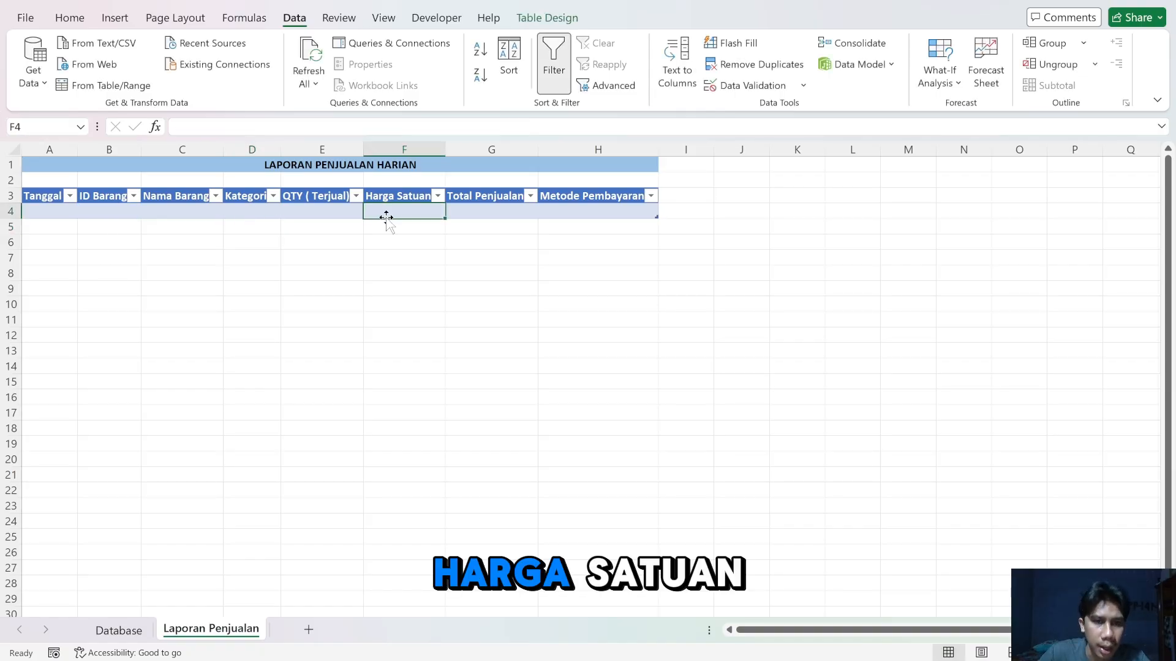
left_click(271, 128)
key("ctrl+v")
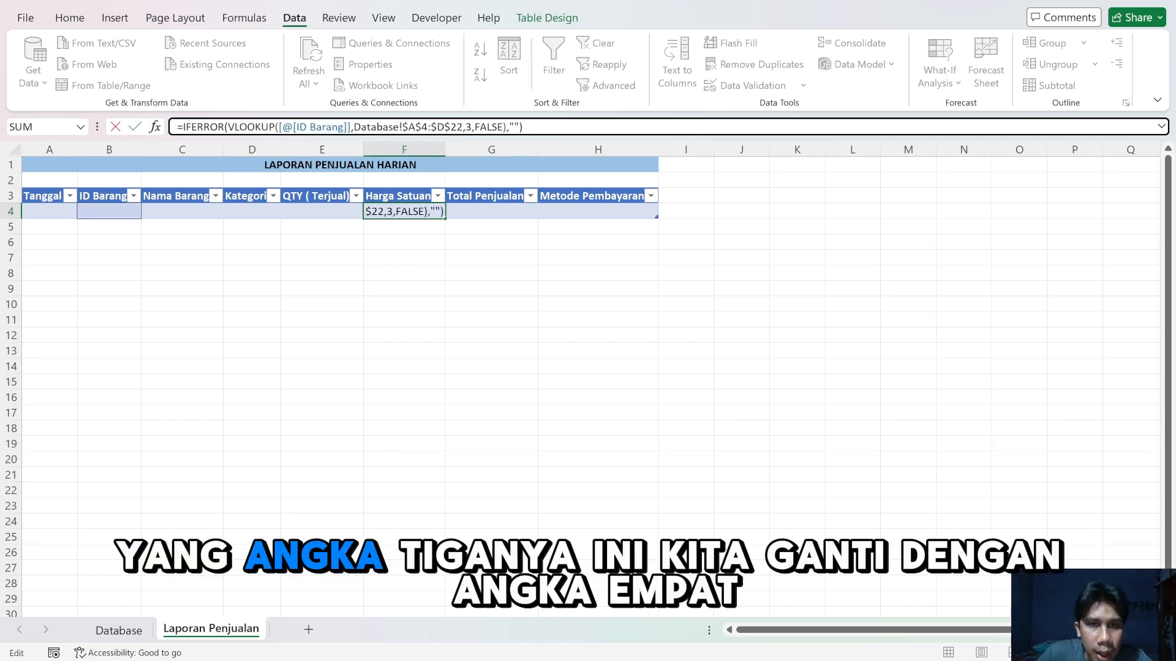
left_click(472, 127)
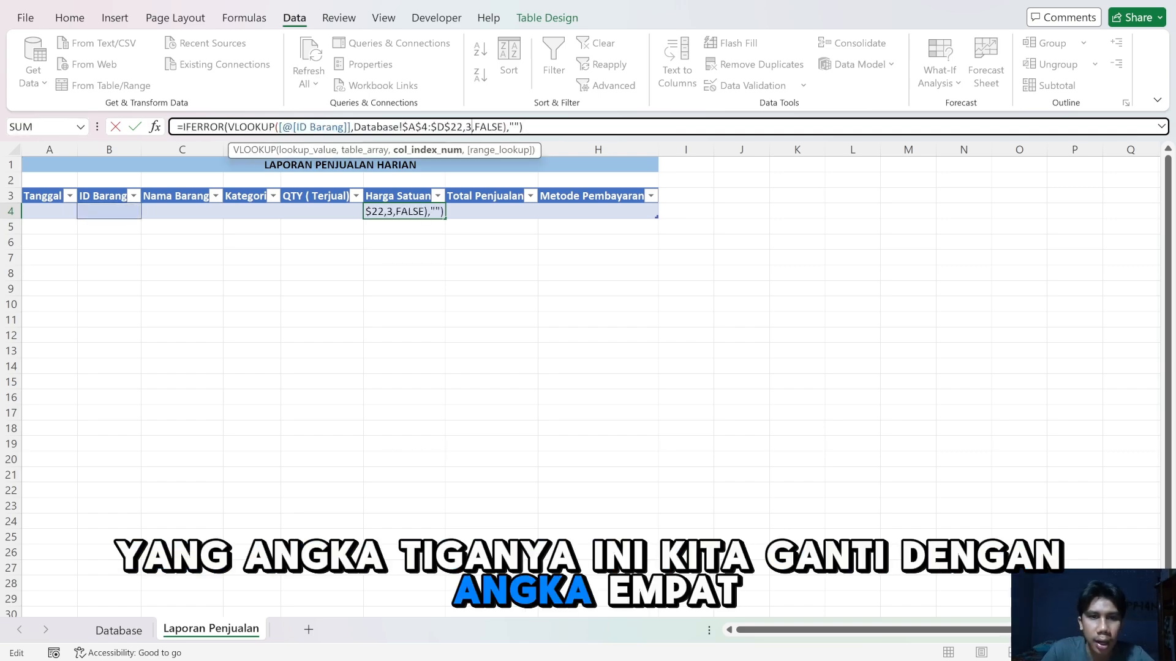
key("BackSpace")
type("4")
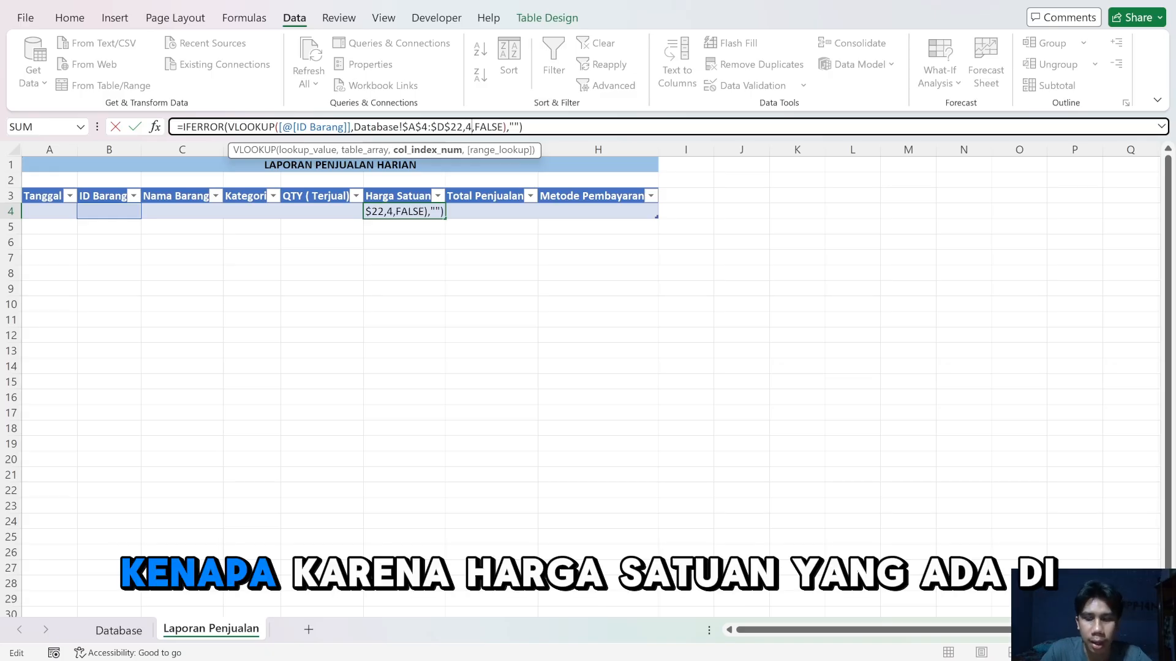
key("Return")
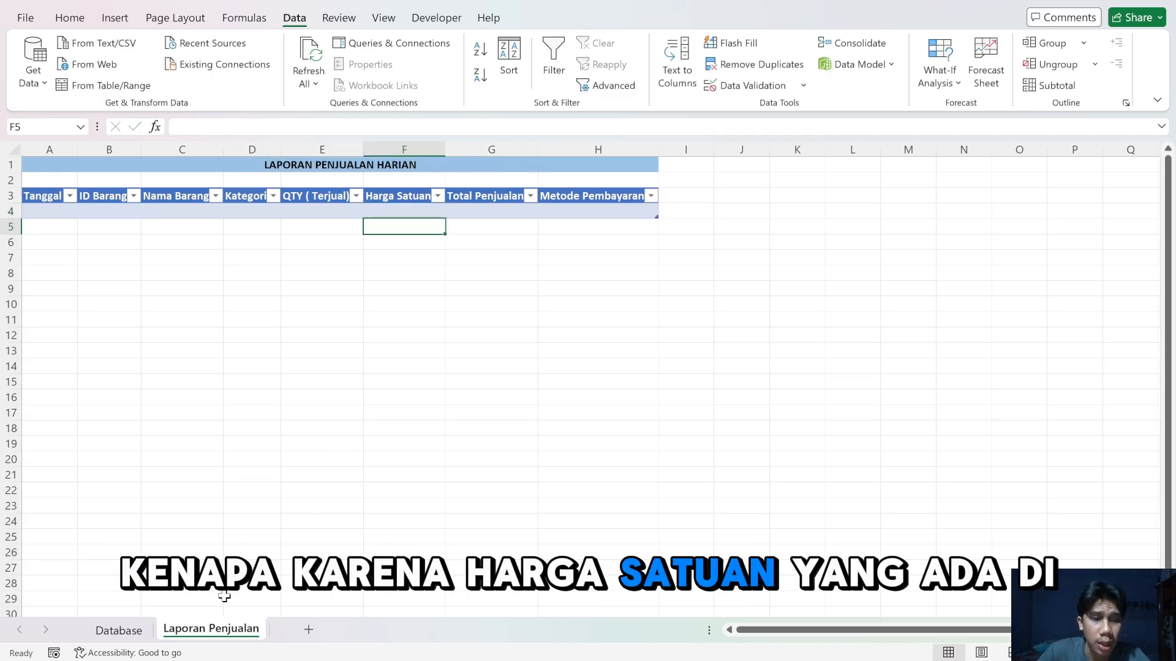
Check the HARGA column in the Database sheet, returning to the row 4 Harga Satuan cell in Laporan Penjualan.
left_click(130, 635)
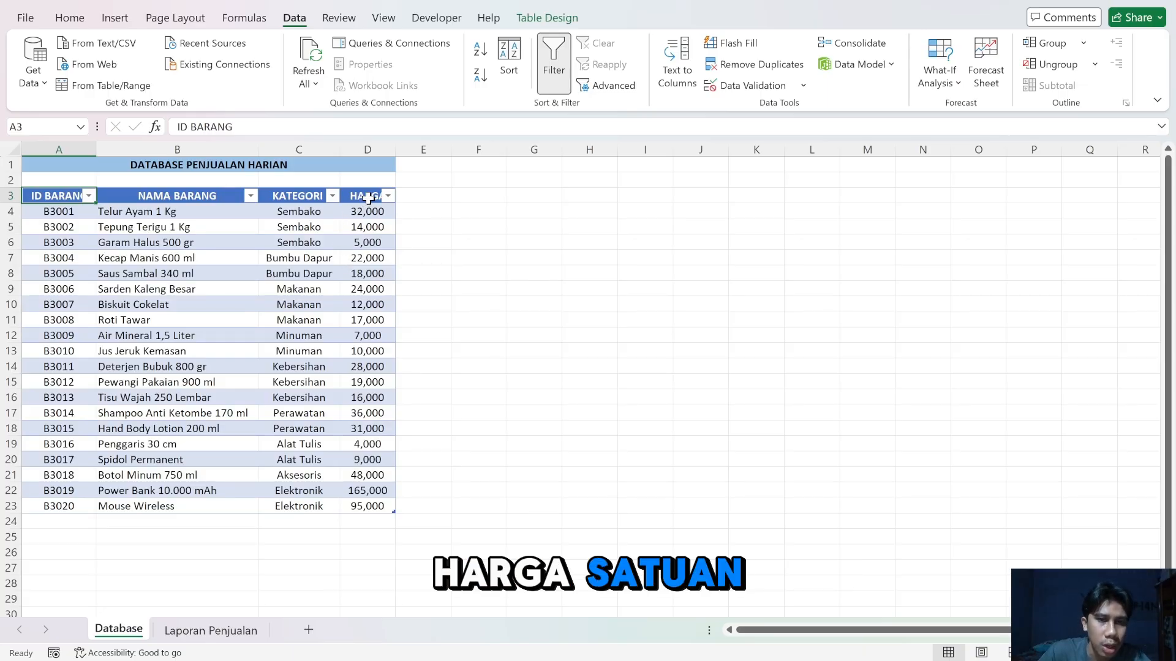
left_click(367, 149)
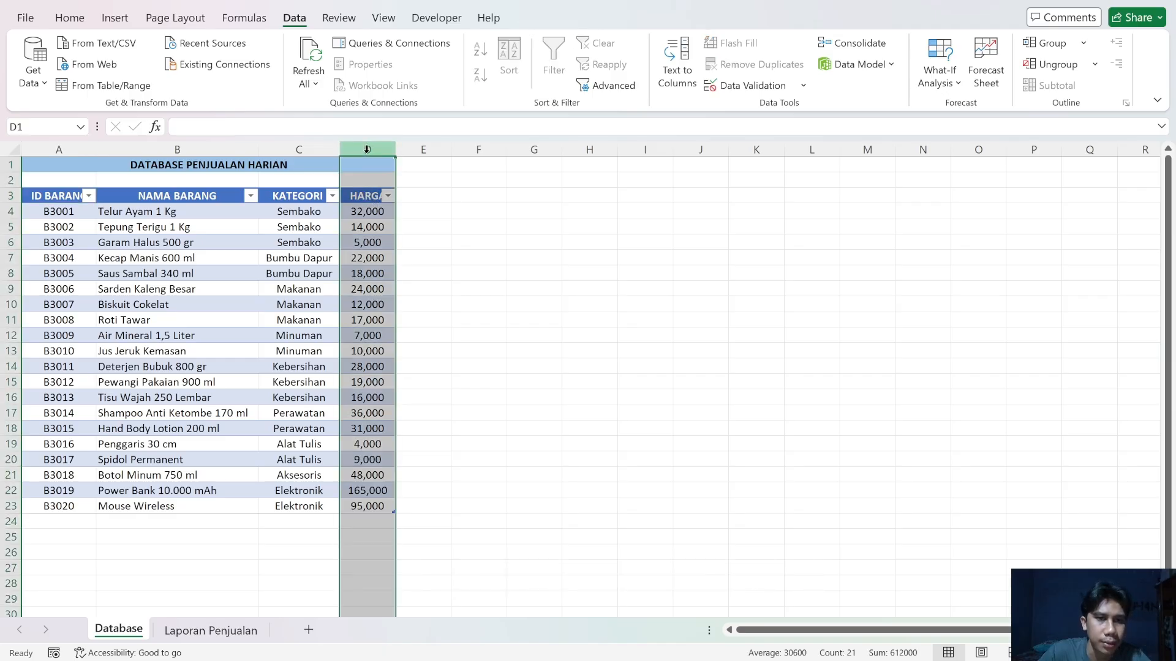
left_click(243, 636)
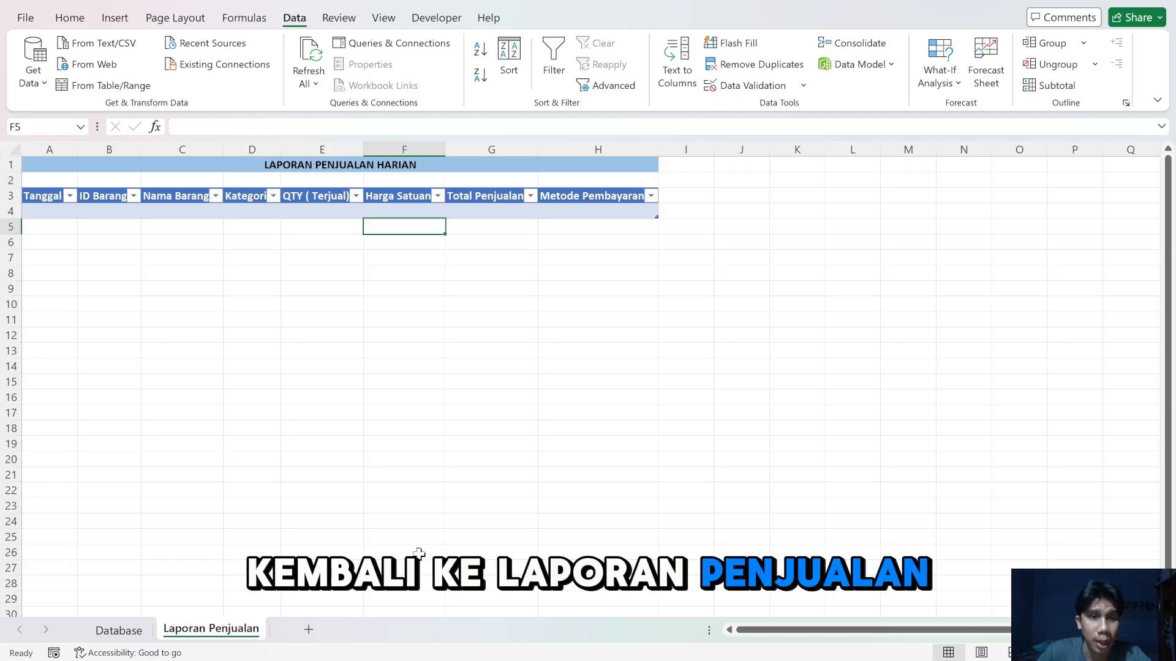
left_click(395, 211)
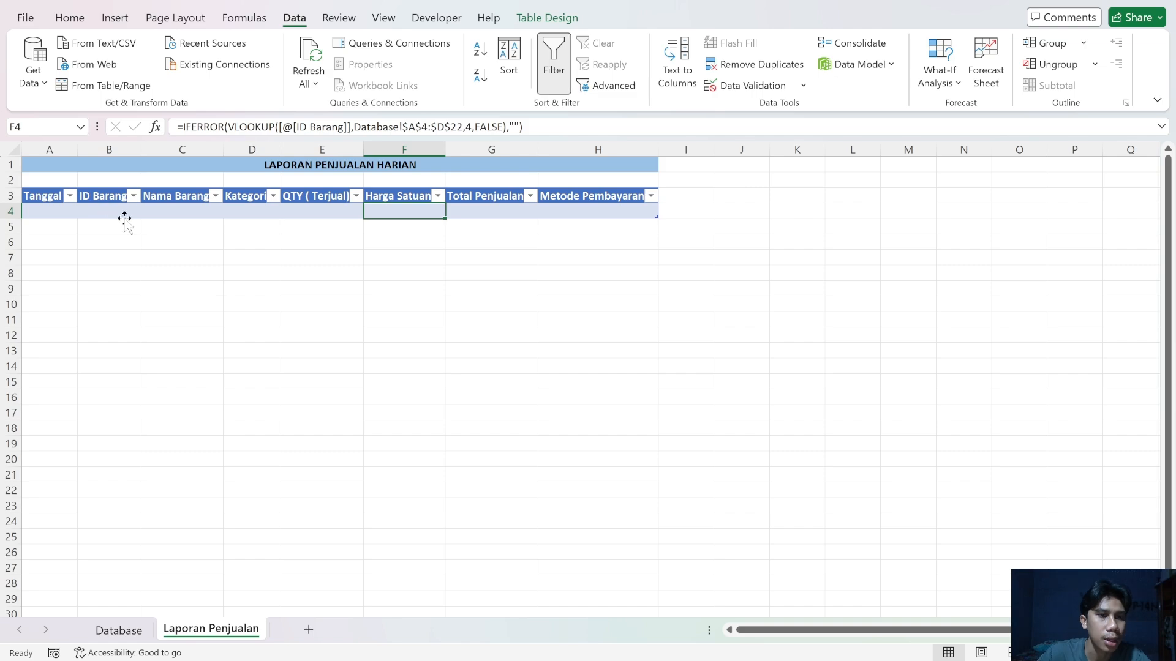
Choose B3001 from the ID Barang dropdown list in row 4.
left_click(120, 211)
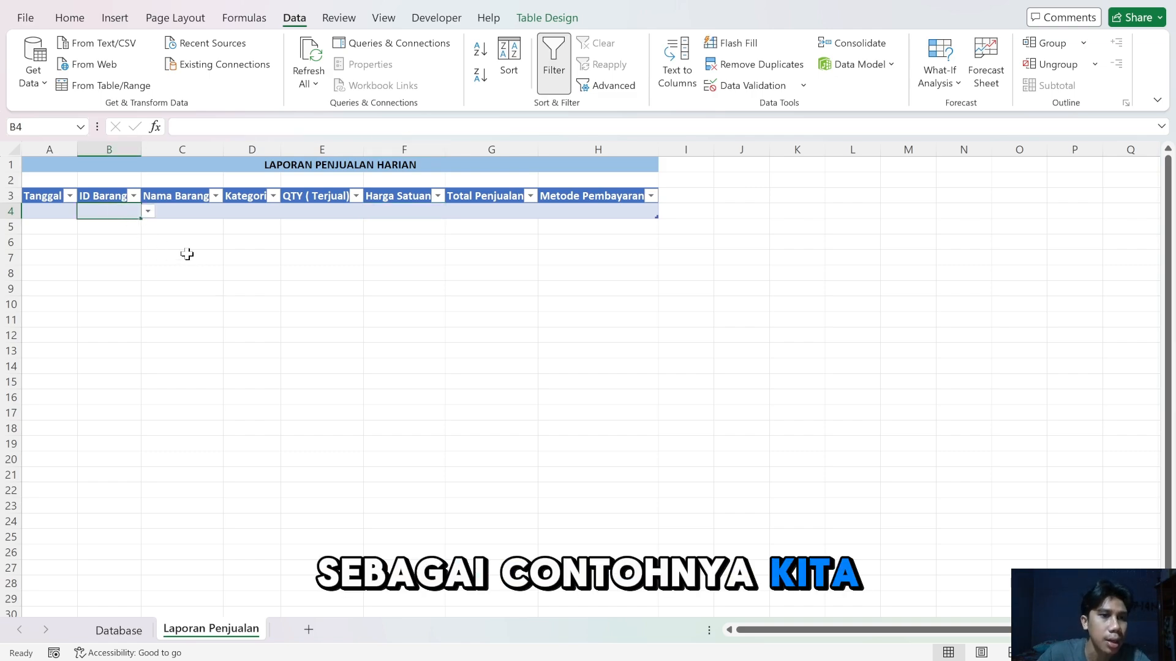
left_click(149, 213)
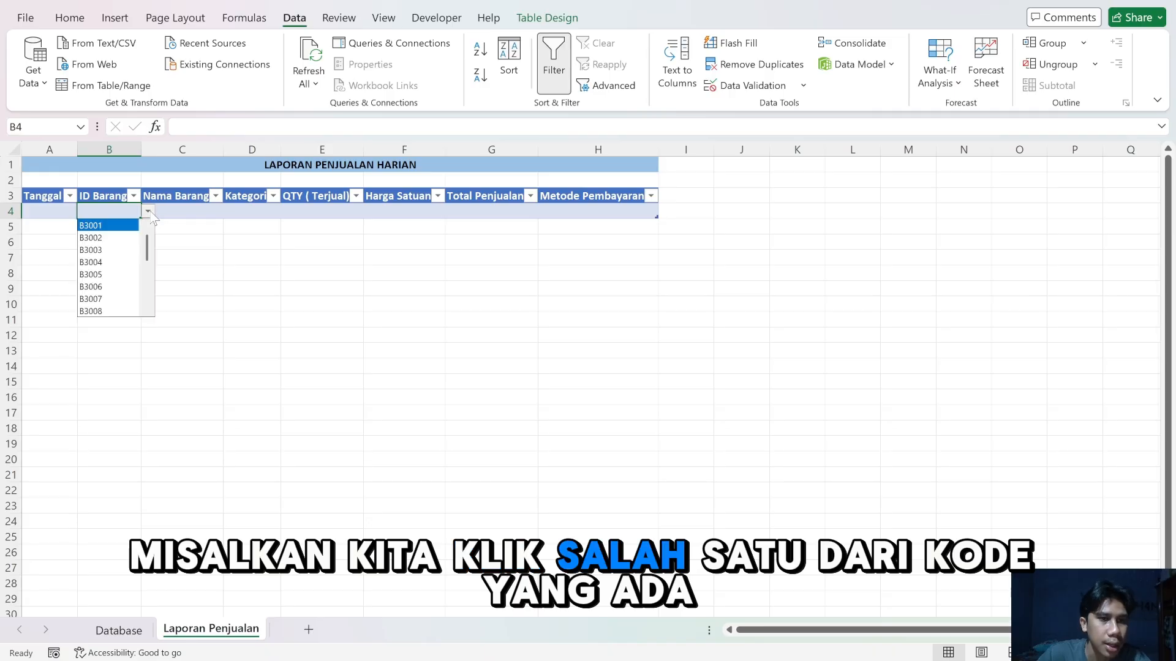
left_click(92, 225)
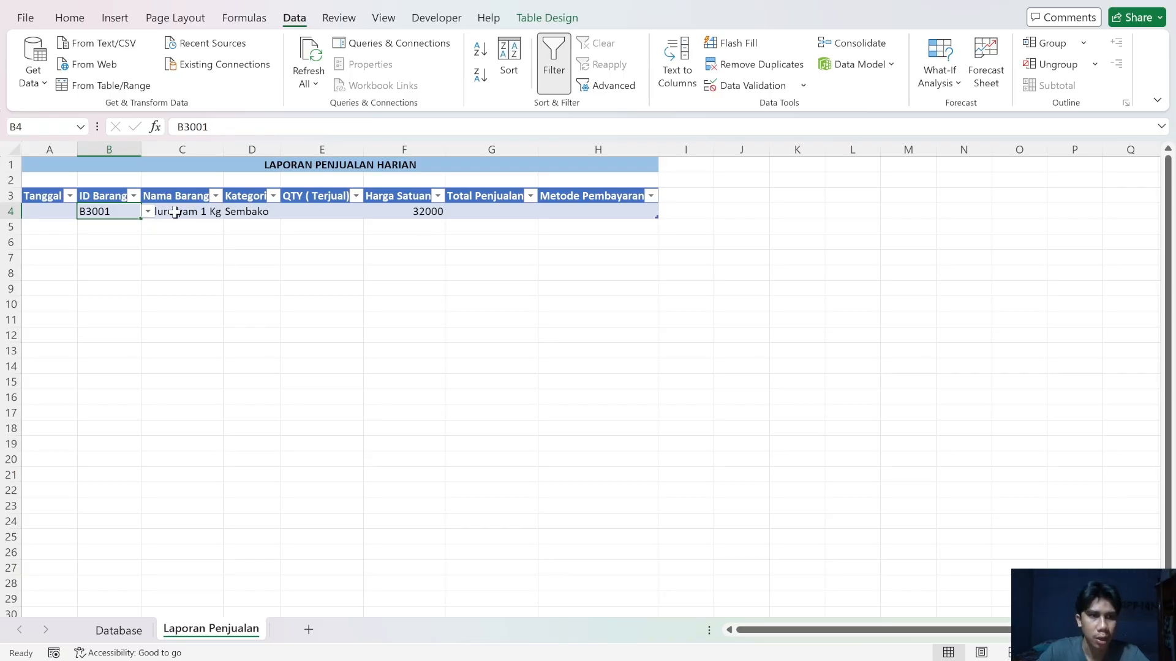
Enter "1 juni" as the Tanggal in row 4 and fill the date series down one row to "2 juni".
left_click(47, 213)
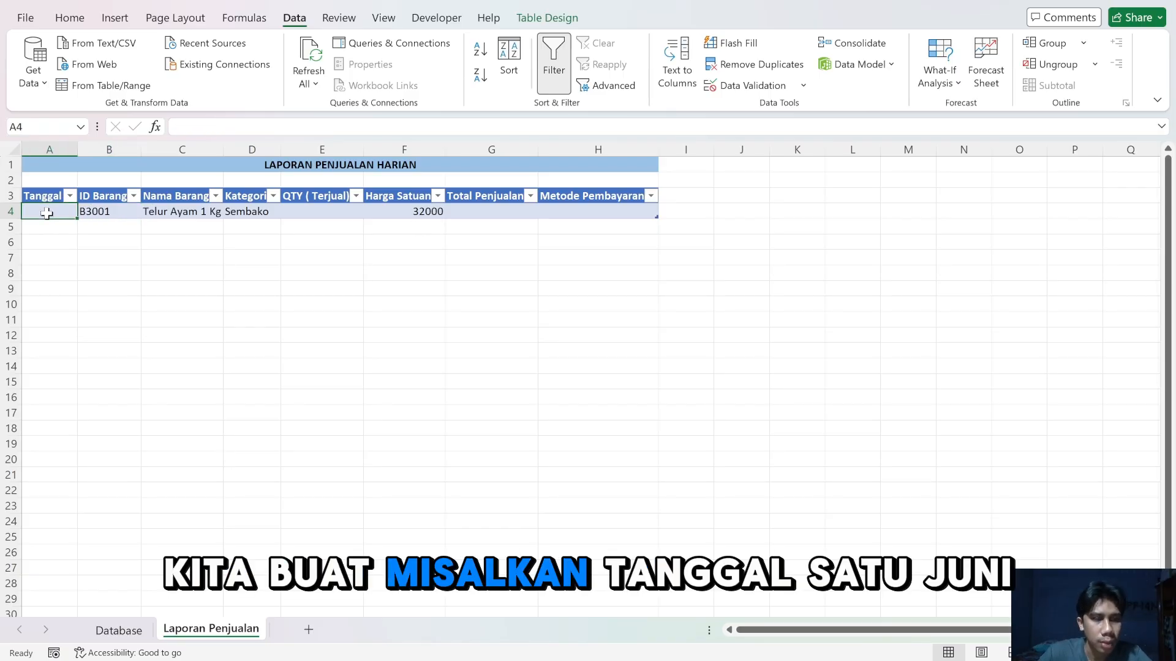
type("1 juni")
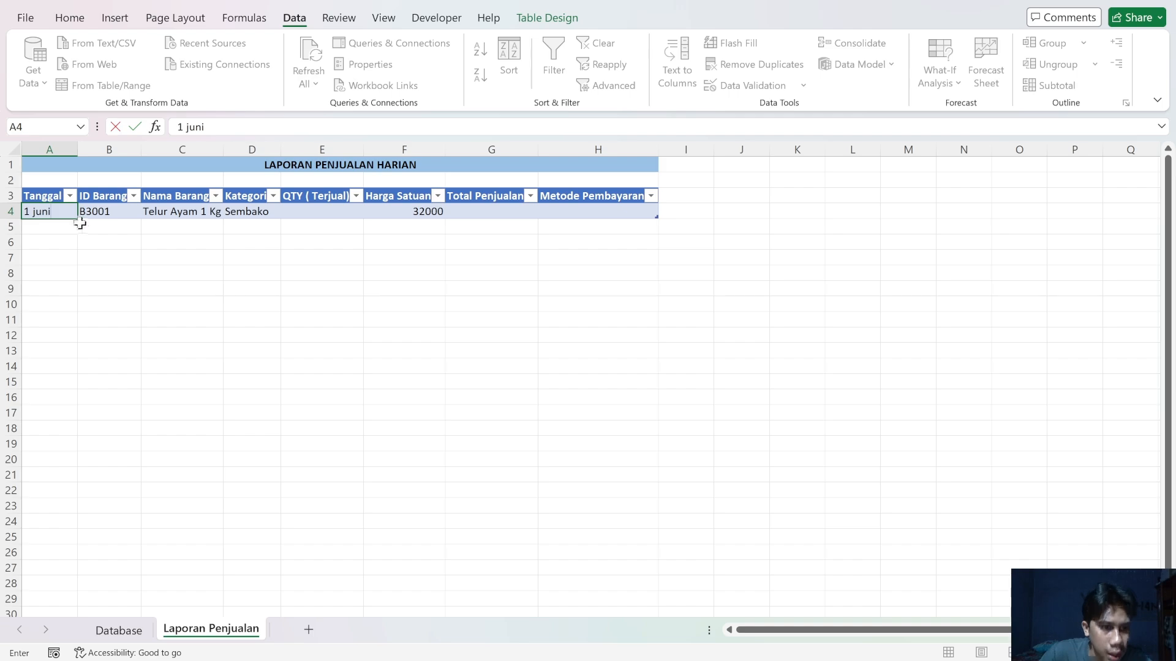
left_click_drag(80, 224, 80, 236)
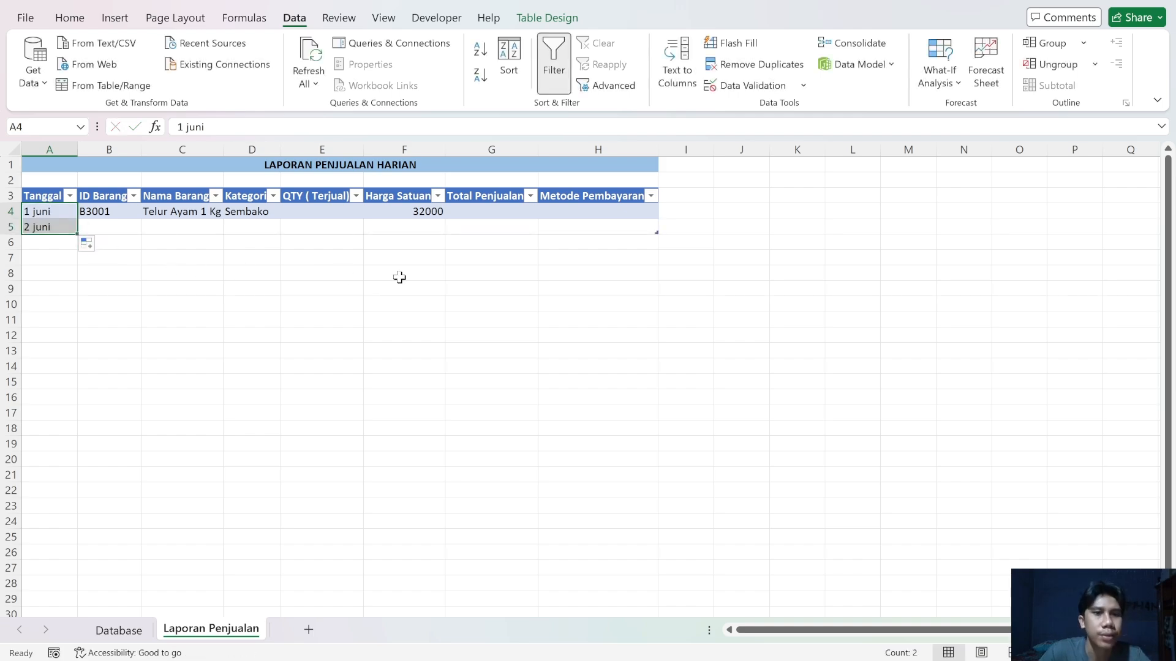
Enter an IFERROR formula in the row 4 Total Penjualan cell multiplying QTY ( Terjual) by Harga Satuan, with 0 as the error value.
left_click(483, 210)
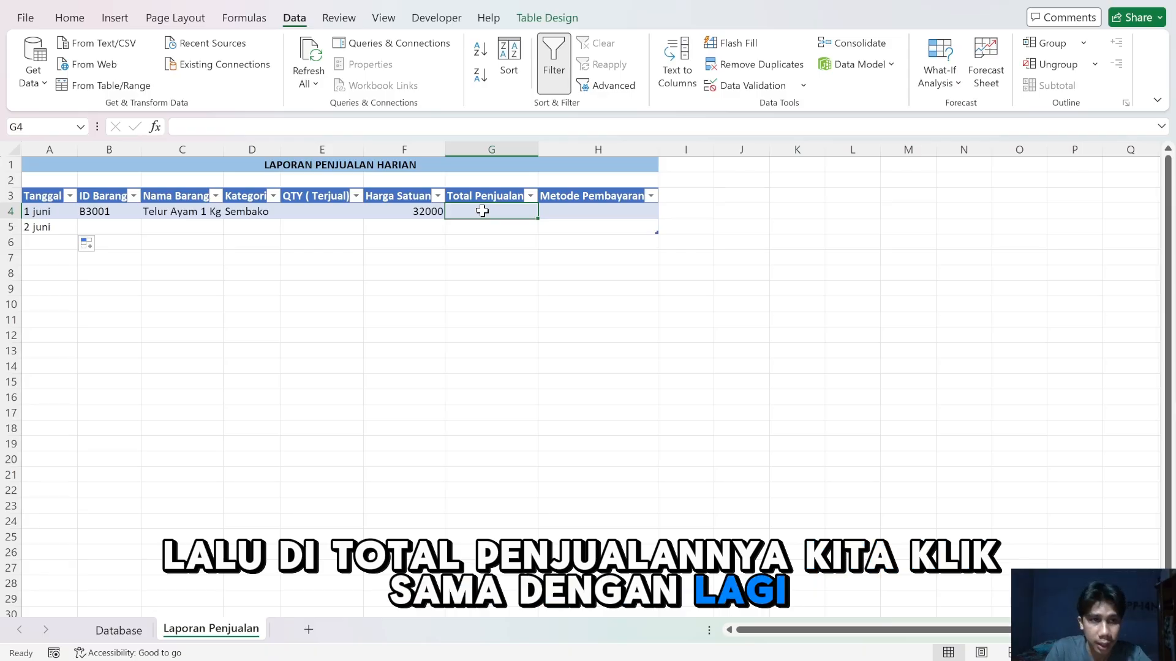
type("=")
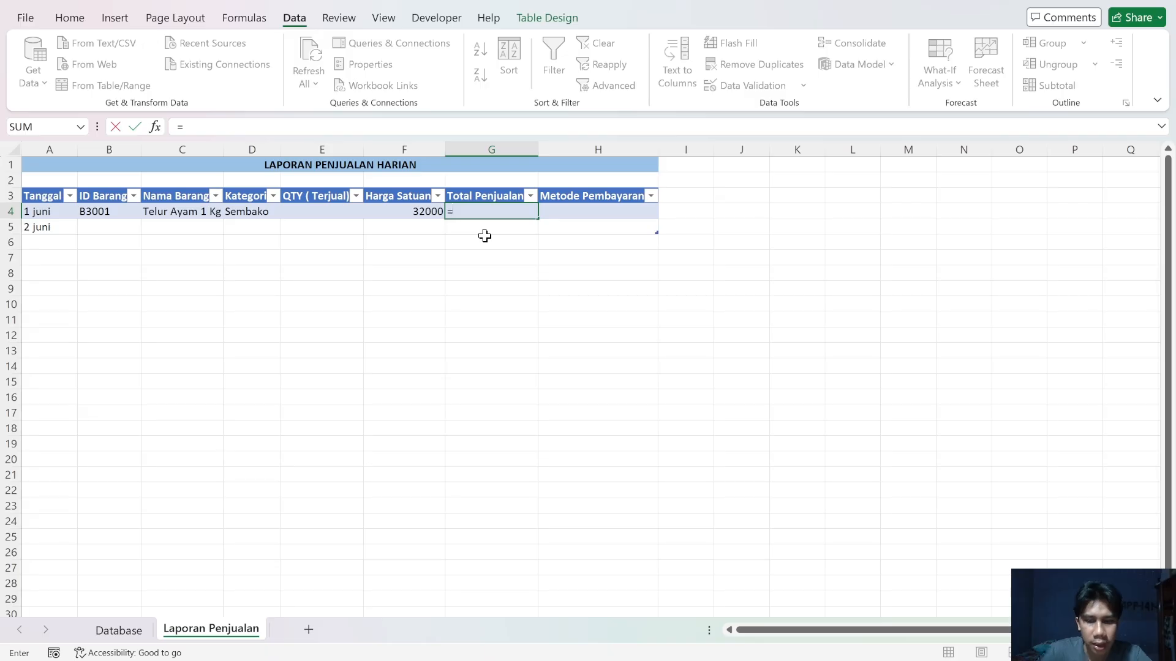
type("i")
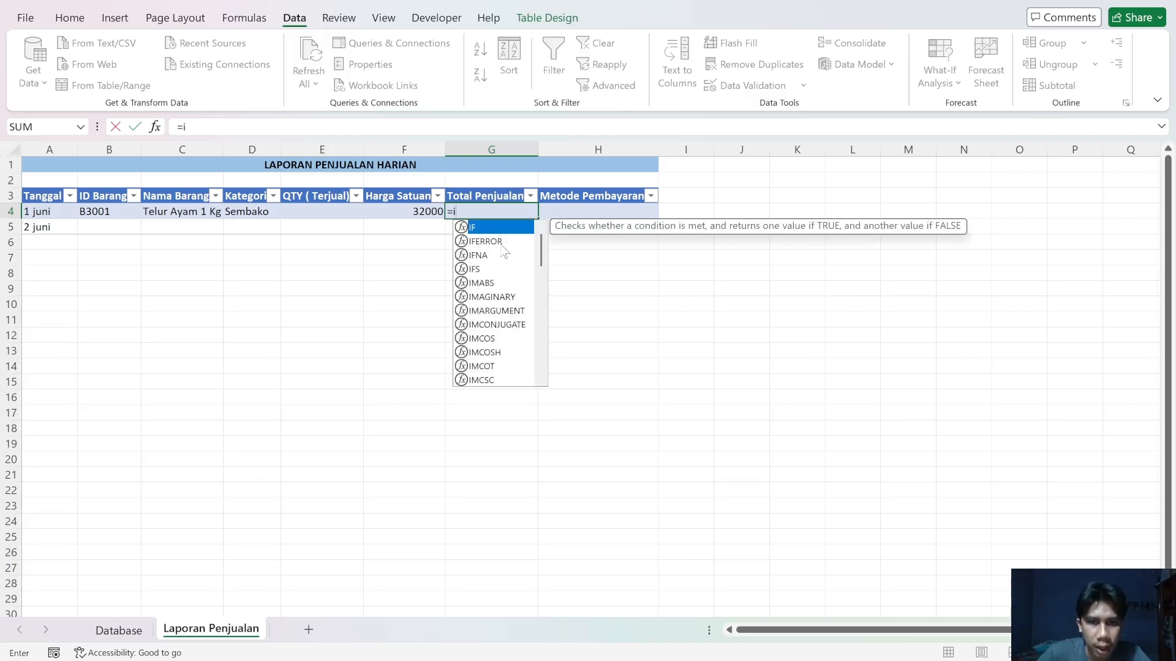
double_click(501, 242)
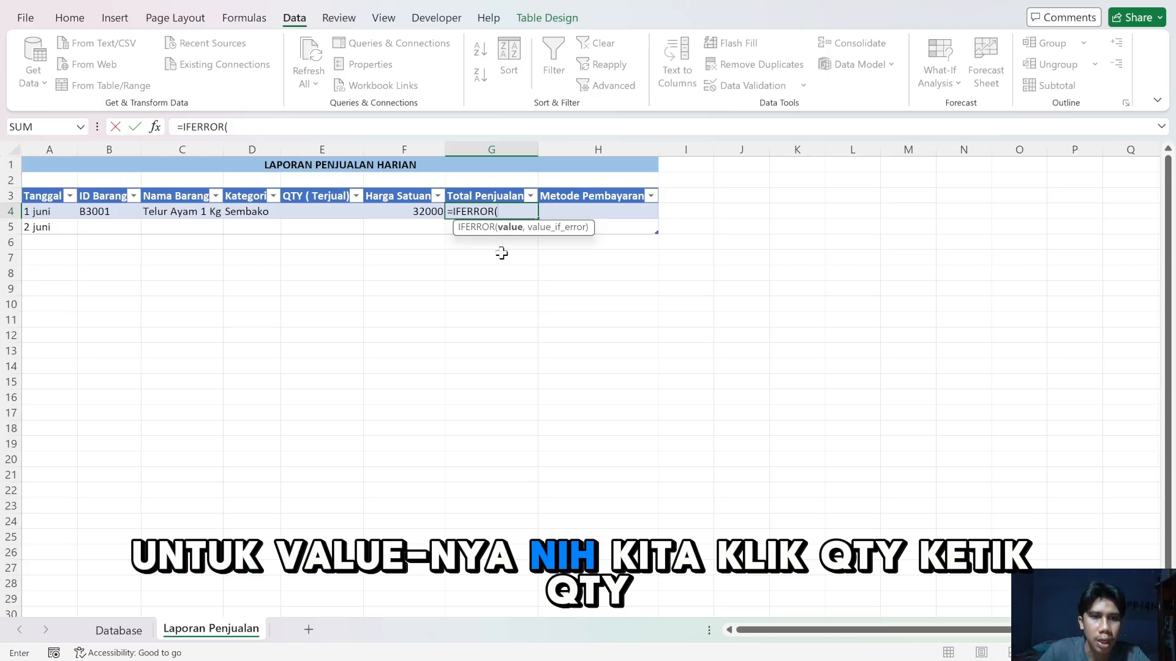
left_click(323, 212)
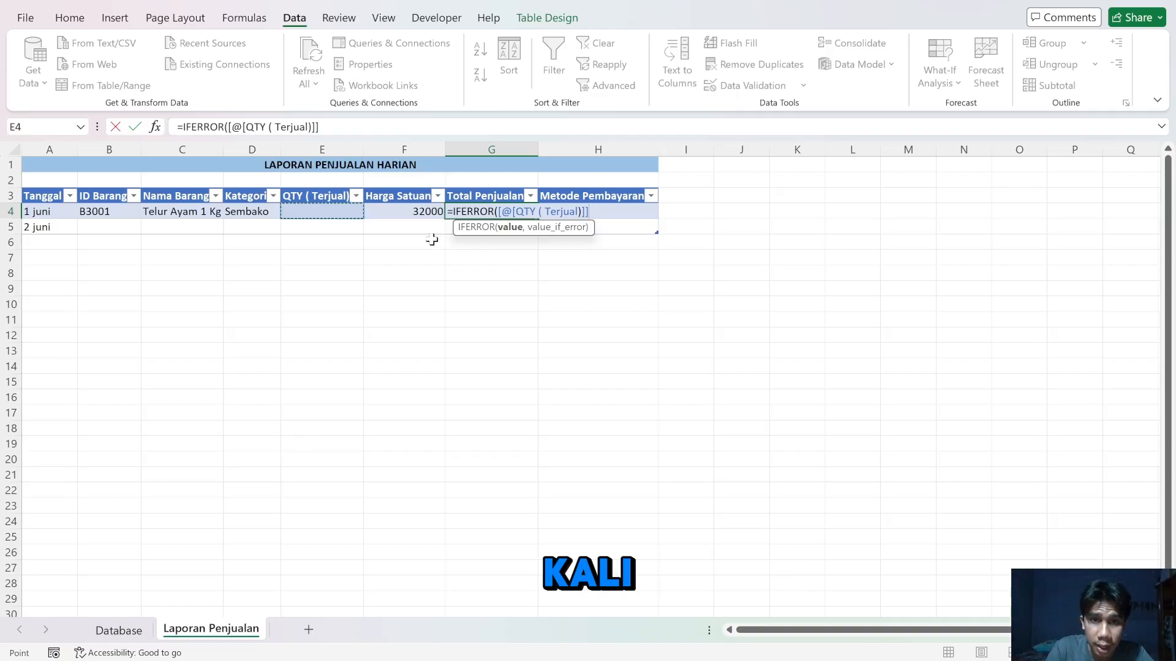
type("*")
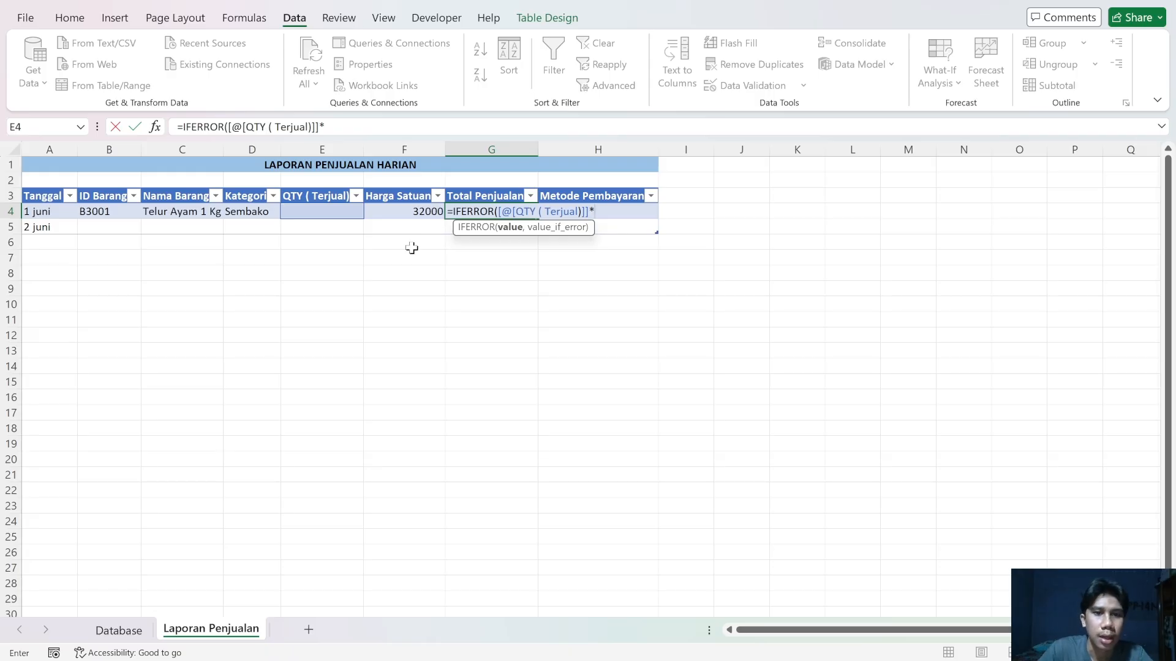
left_click(409, 209)
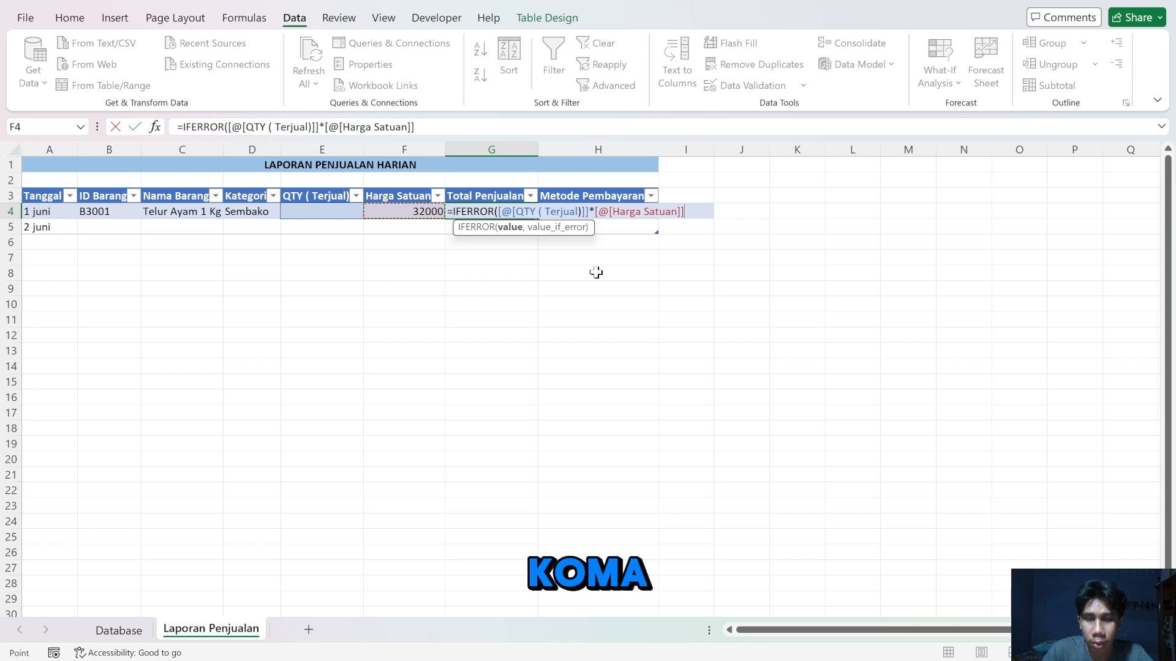
type(",")
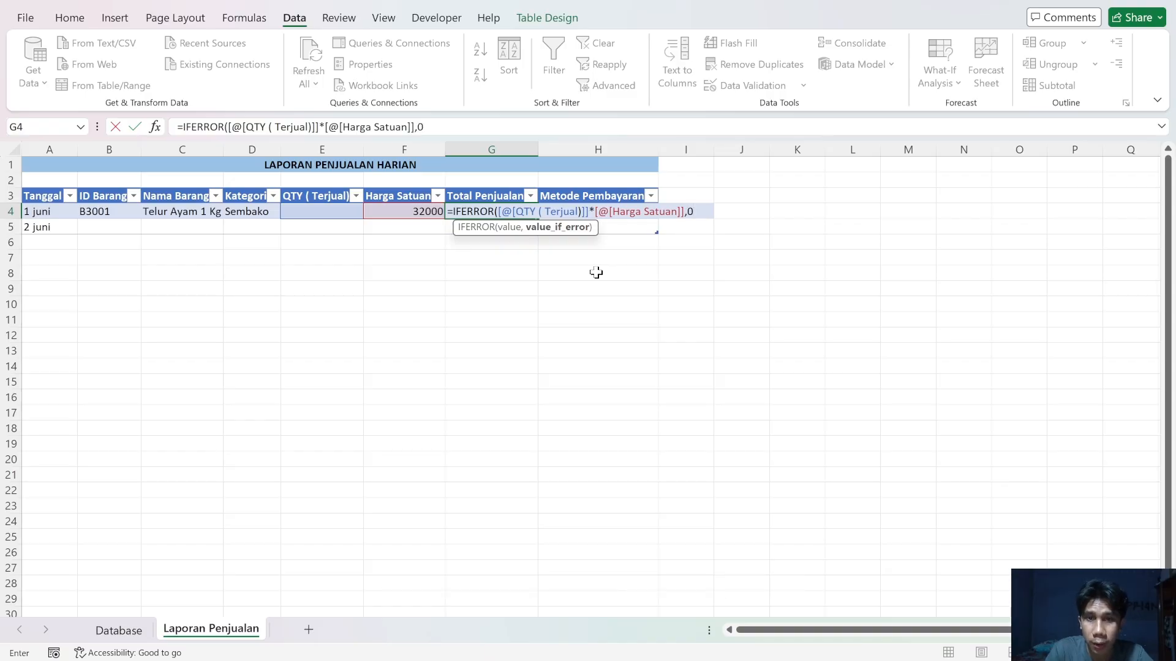
type("0)")
key("Return")
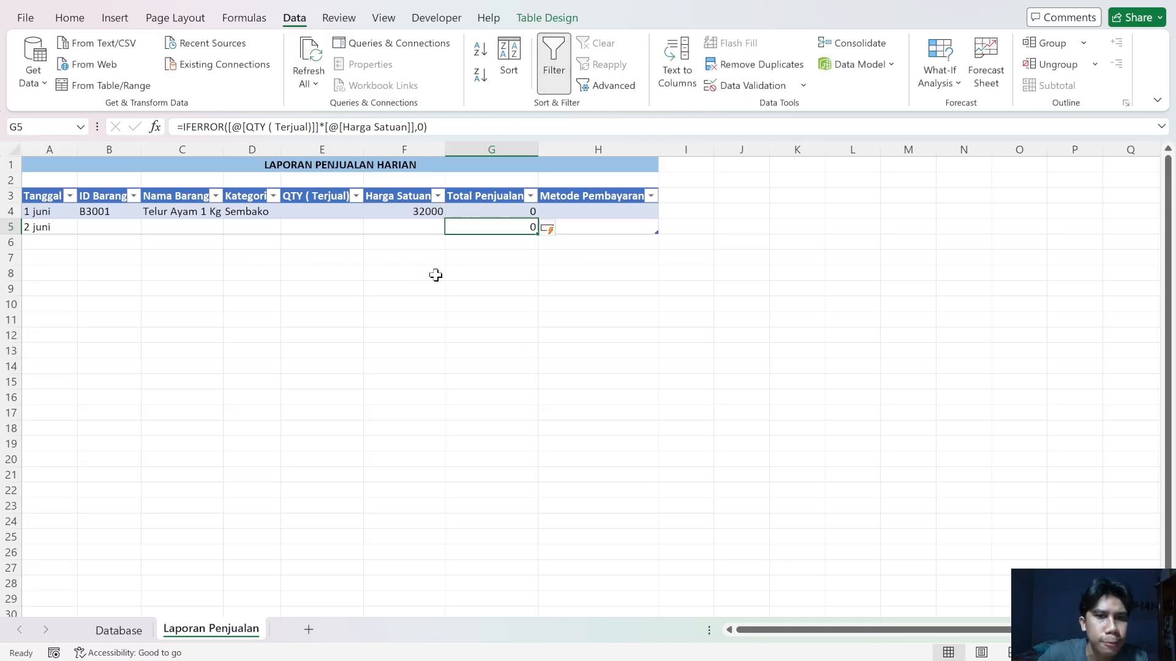
Choose B3002 from the ID Barang dropdown list in row 5.
left_click(124, 227)
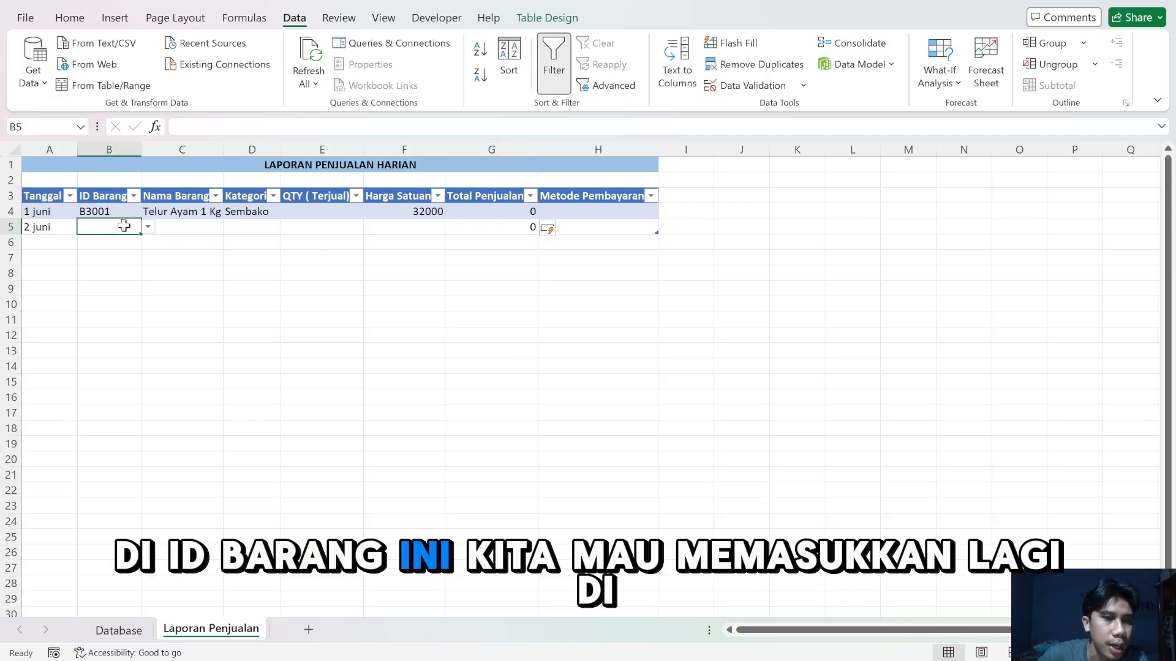
left_click(111, 211)
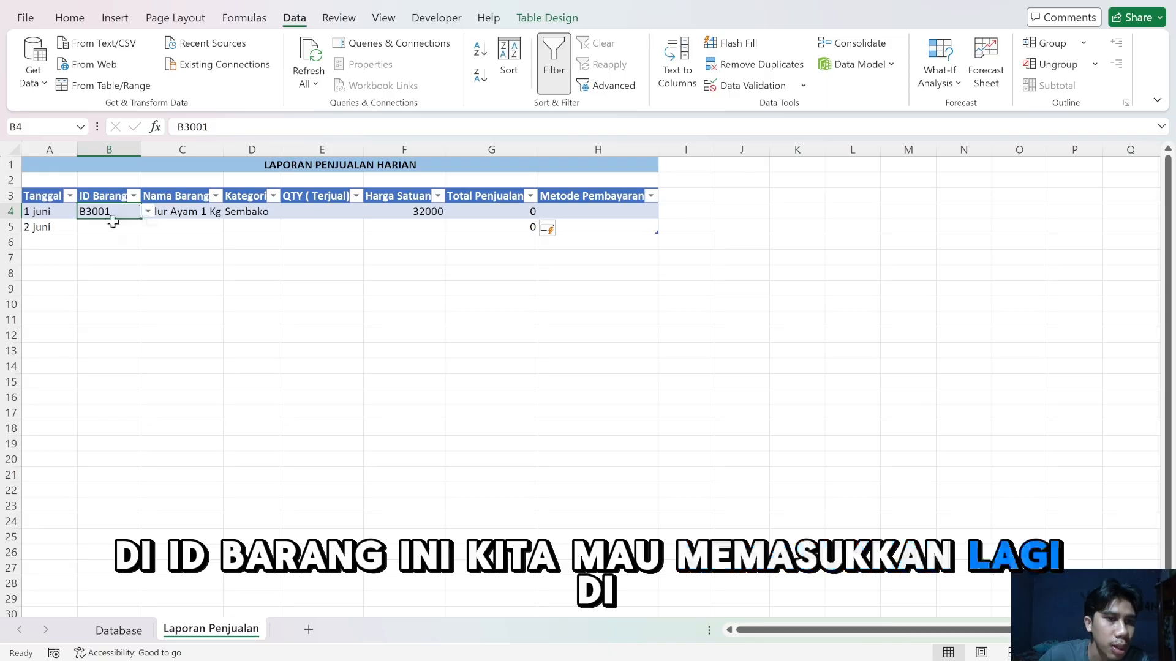
left_click(131, 227)
left_click(149, 227)
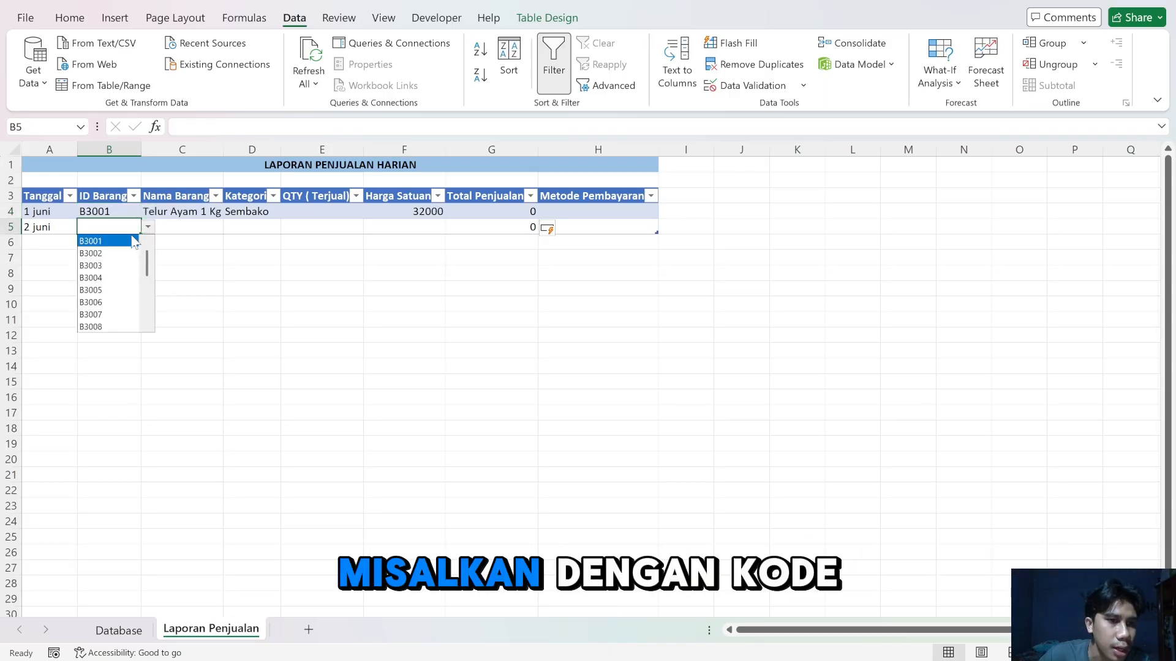
left_click(91, 253)
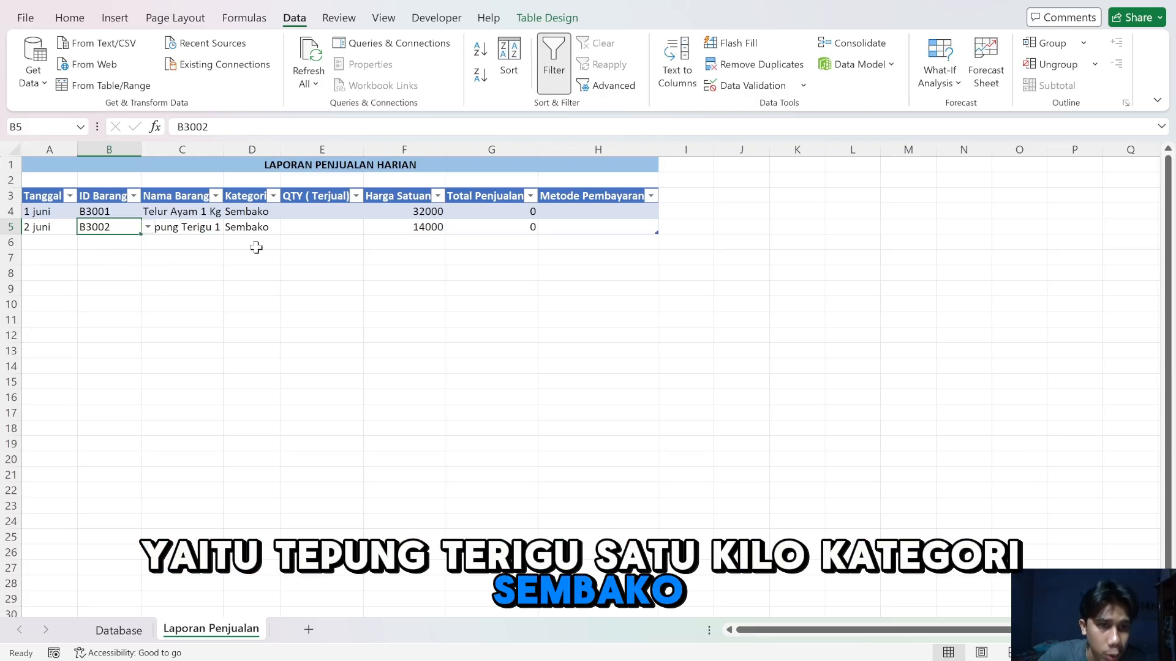
left_click(115, 241)
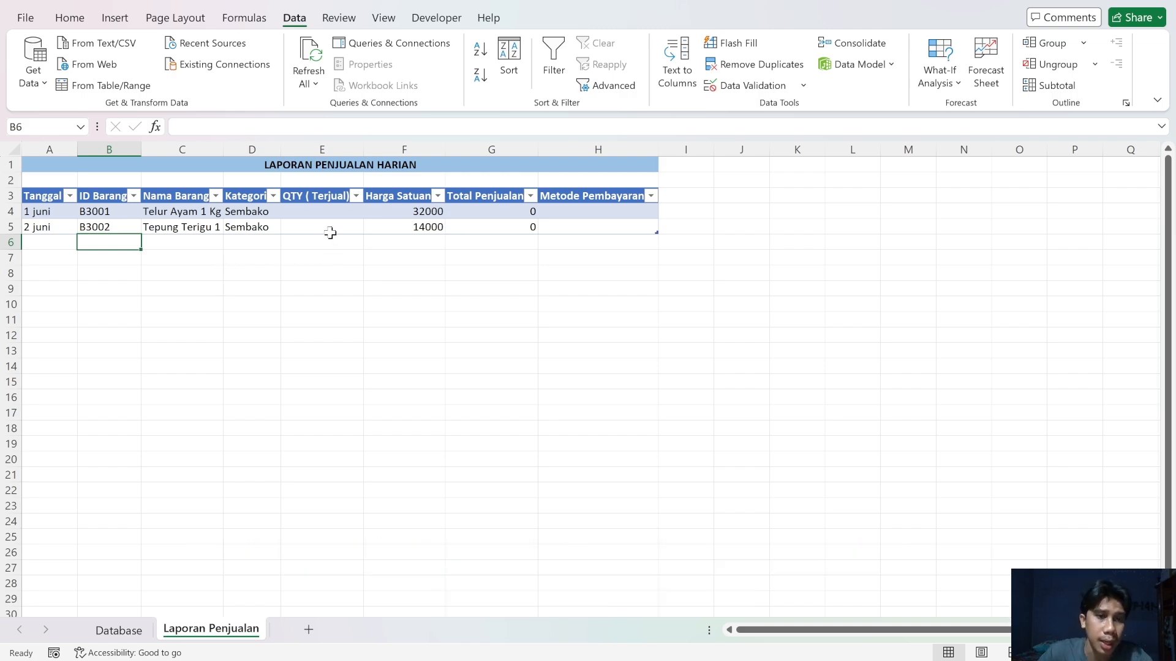
Enter 3 as the QTY ( Terjual) in row 4 and 2 in row 5.
left_click(319, 213)
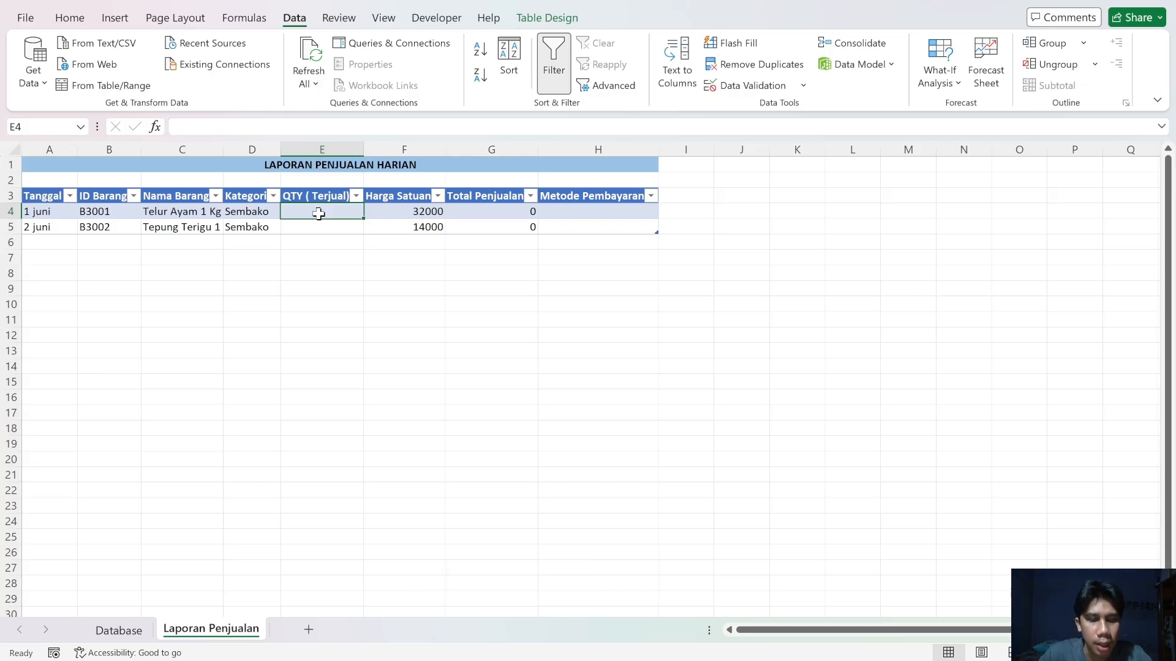
type("3")
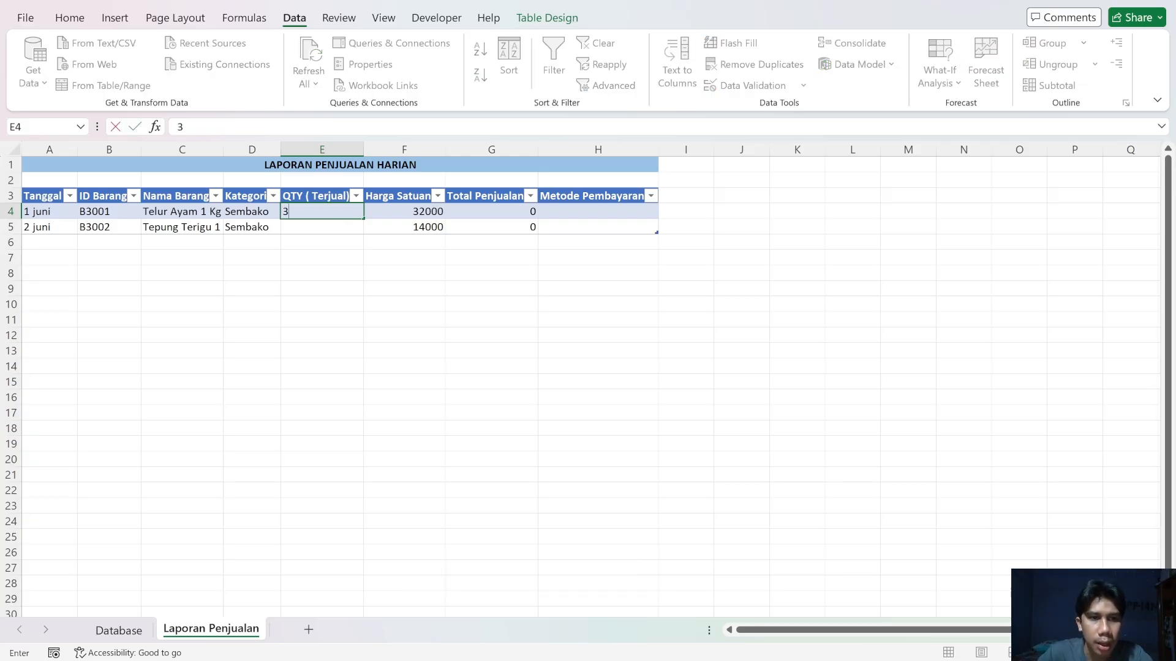
key("Return")
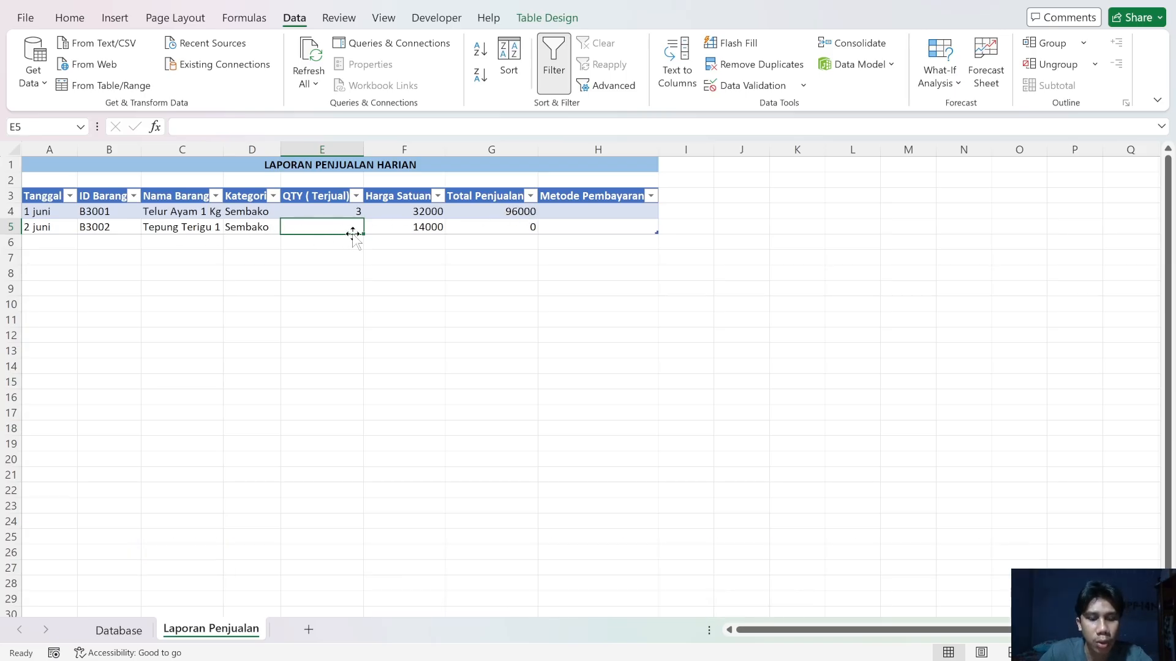
type("2")
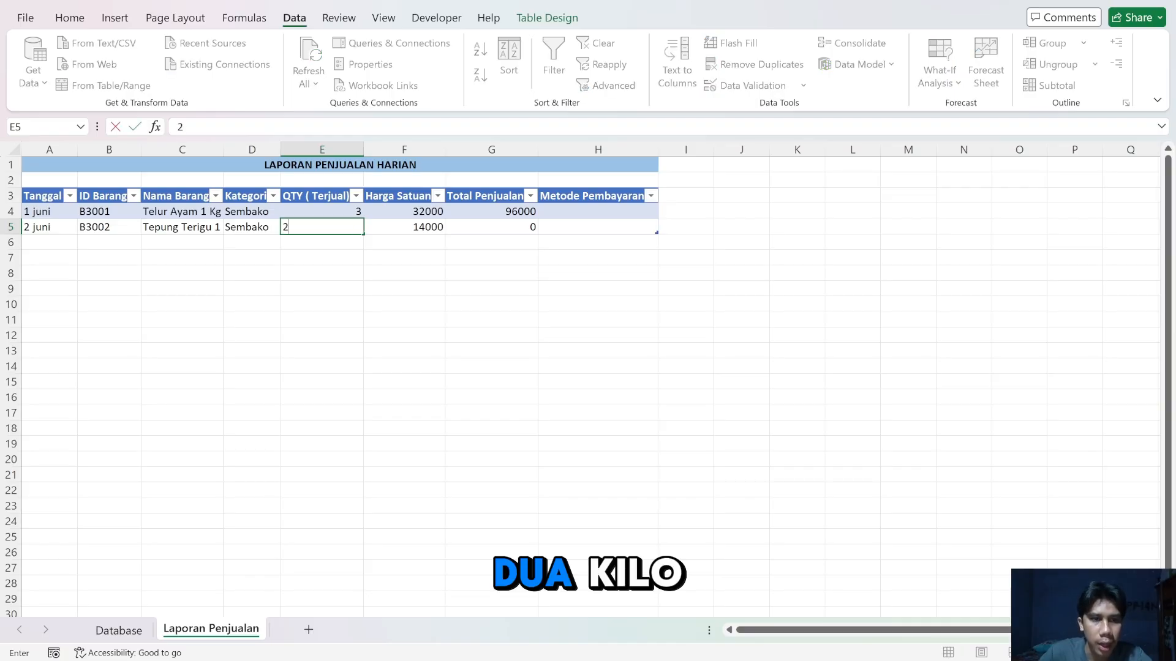
key("Return")
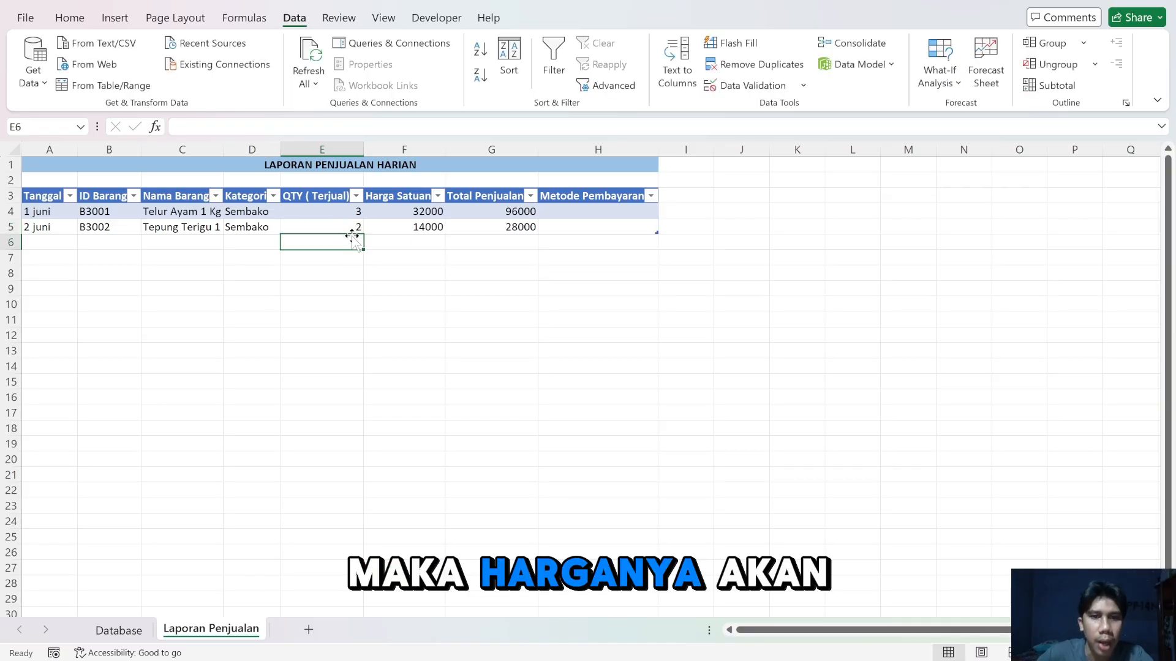
Enter "Cash" as the Metode Pembayaran in row 4 and "Qris" in row 5.
left_click(515, 228)
left_click(573, 228)
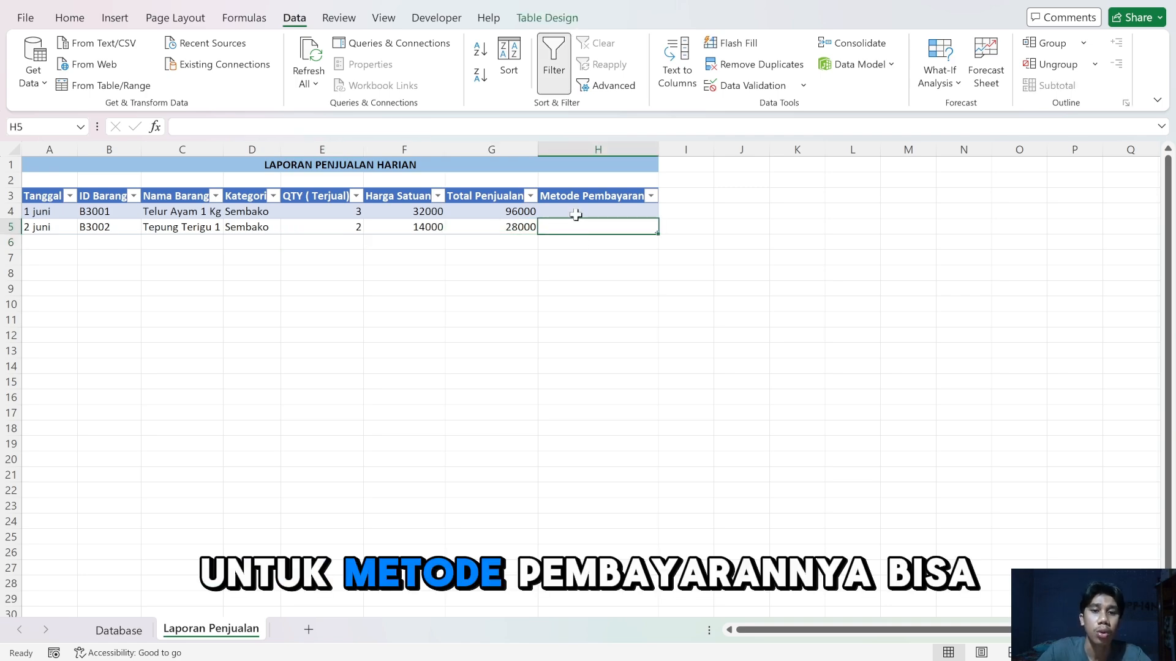
left_click(576, 215)
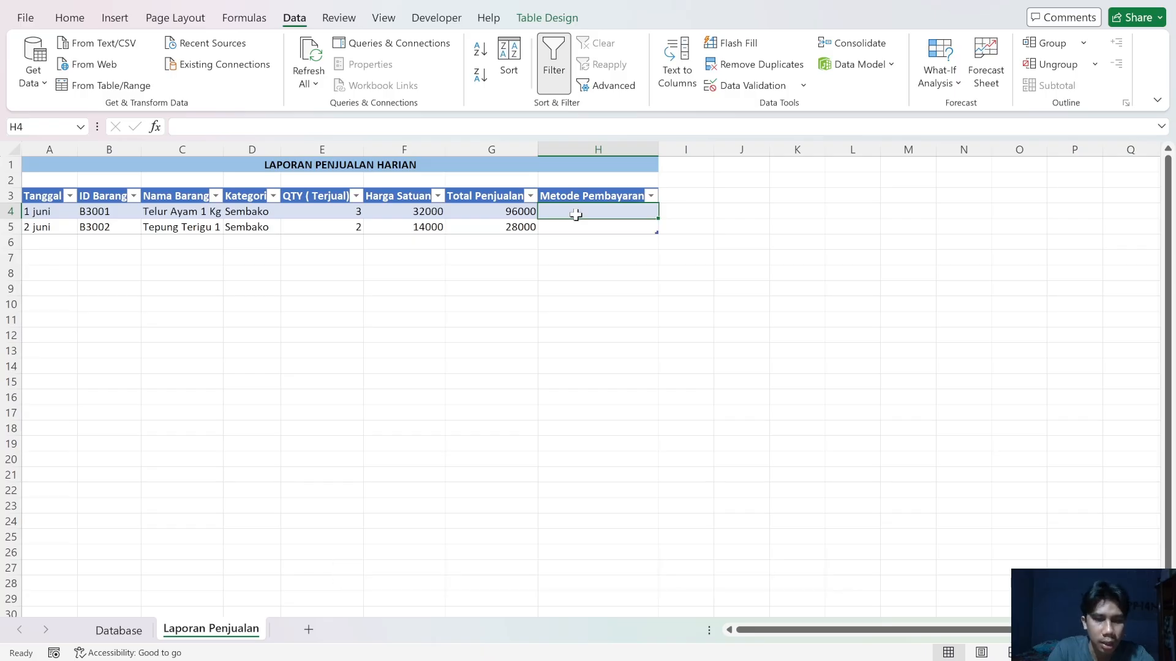
type("C")
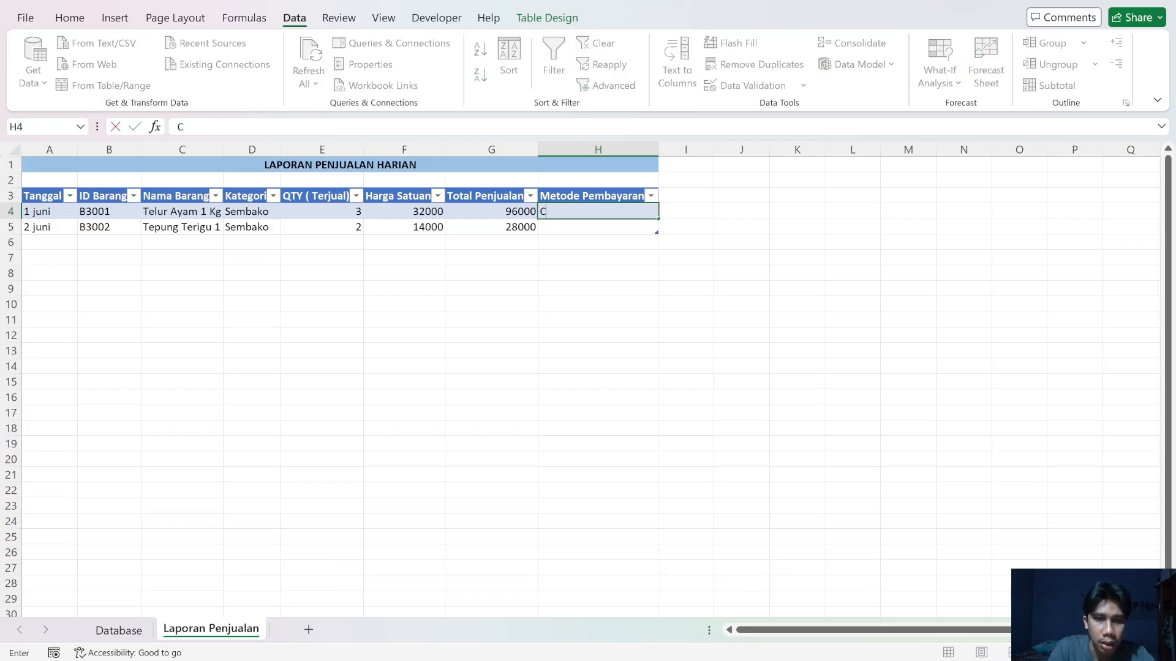
type("a")
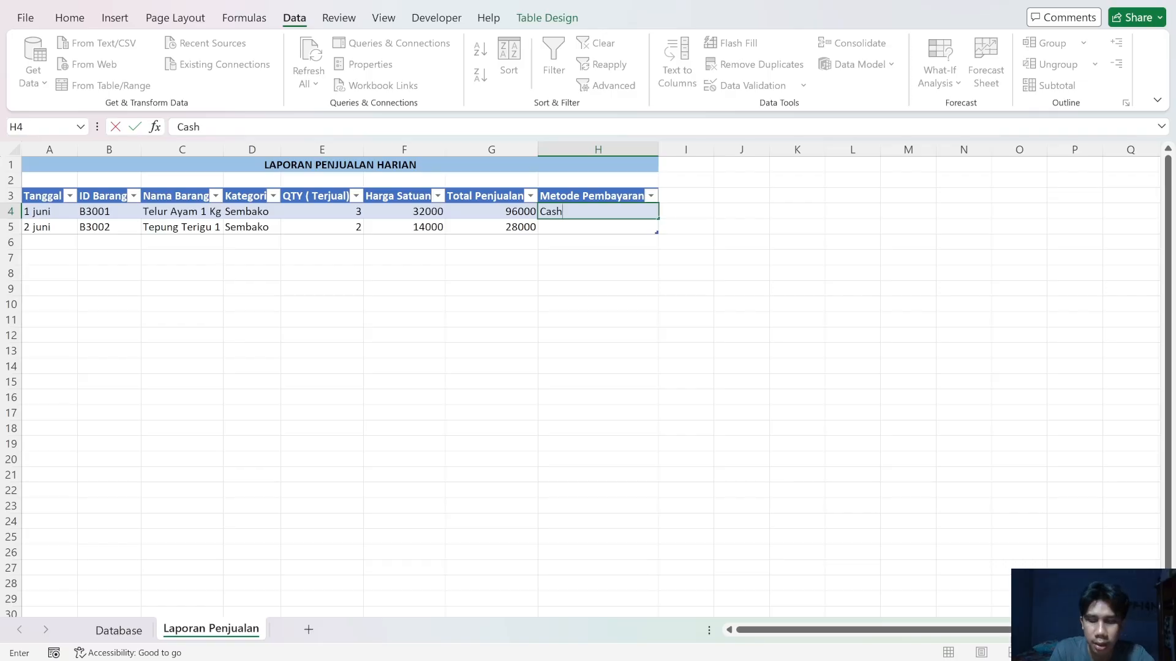
type("sh")
key("Return")
type("Q")
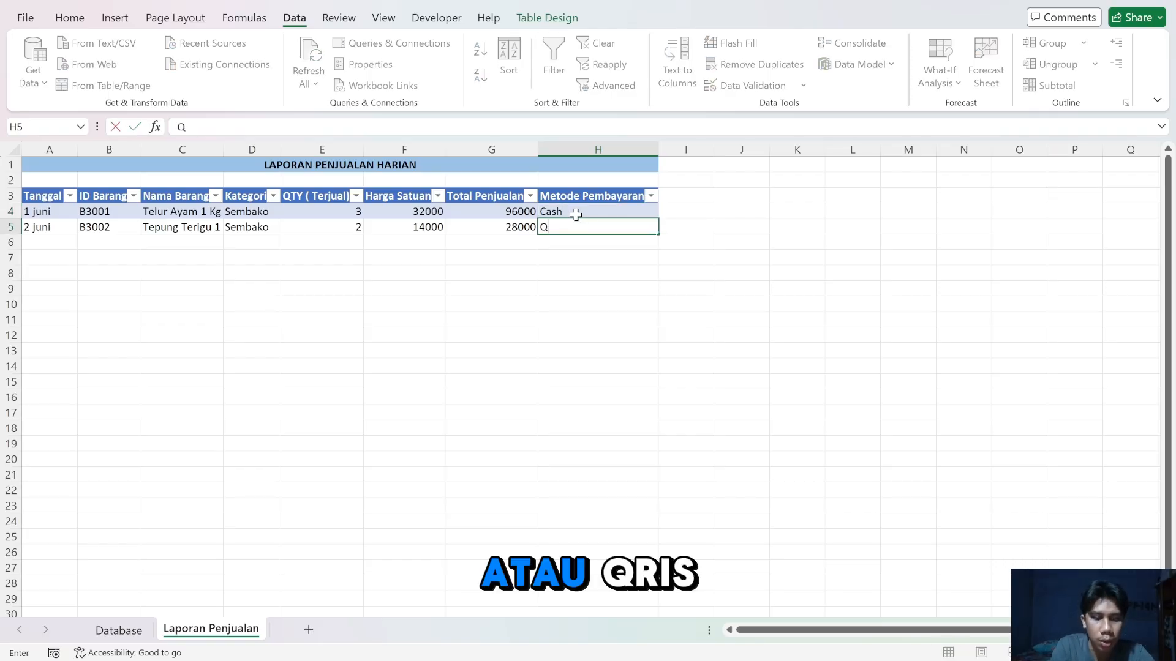
type("ris")
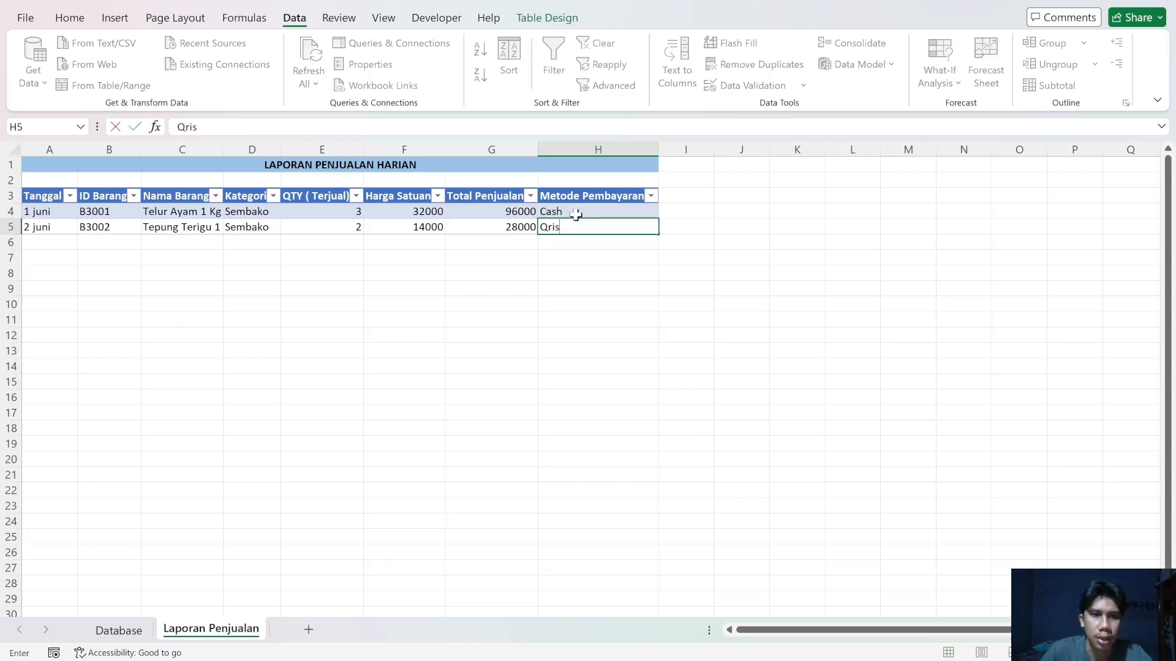
left_click(589, 303)
Select the whole Harga Satuan and Total Penjualan columns and choose the Accounting number format with 0 decimal places.
left_click(420, 213)
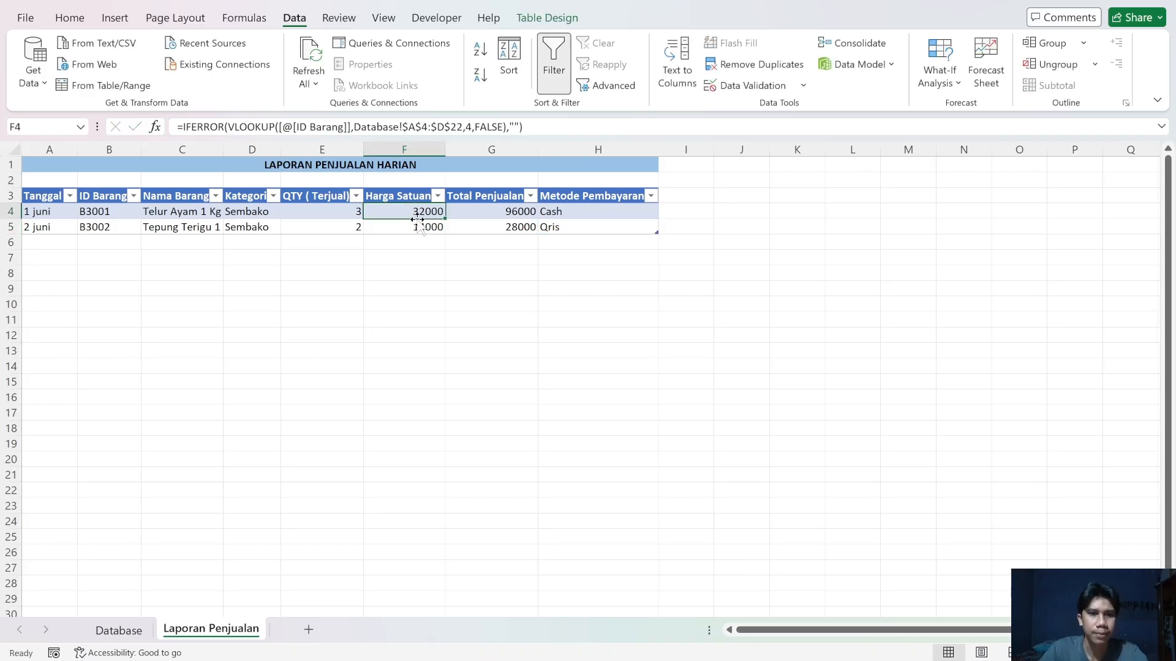
left_click(477, 226)
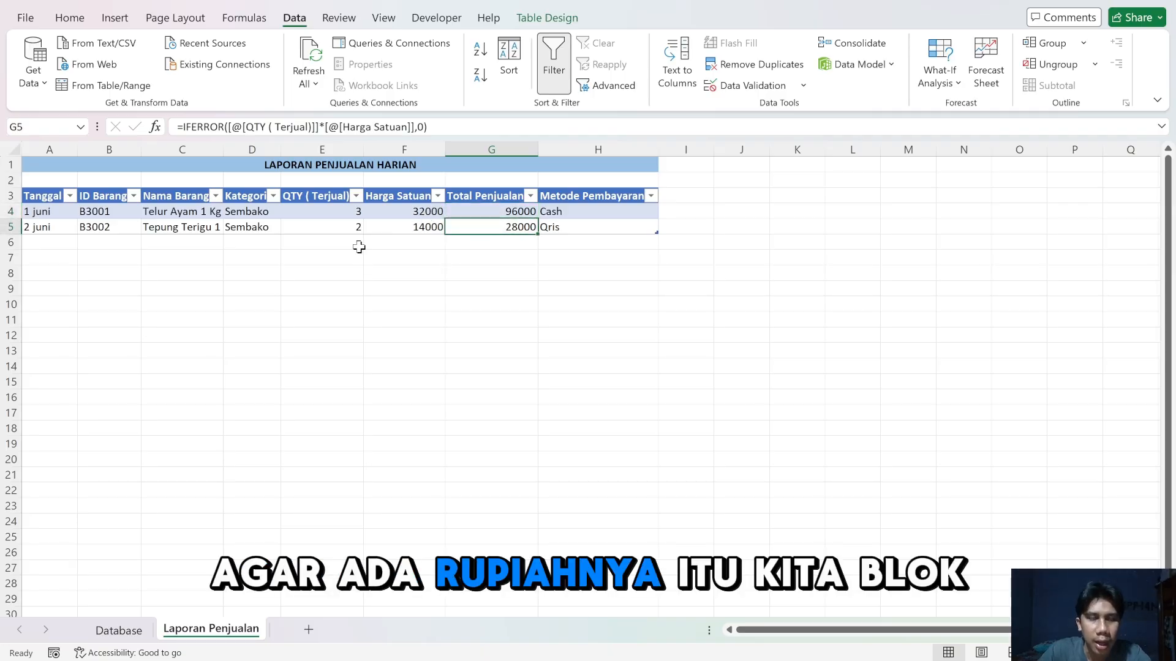
left_click(408, 214)
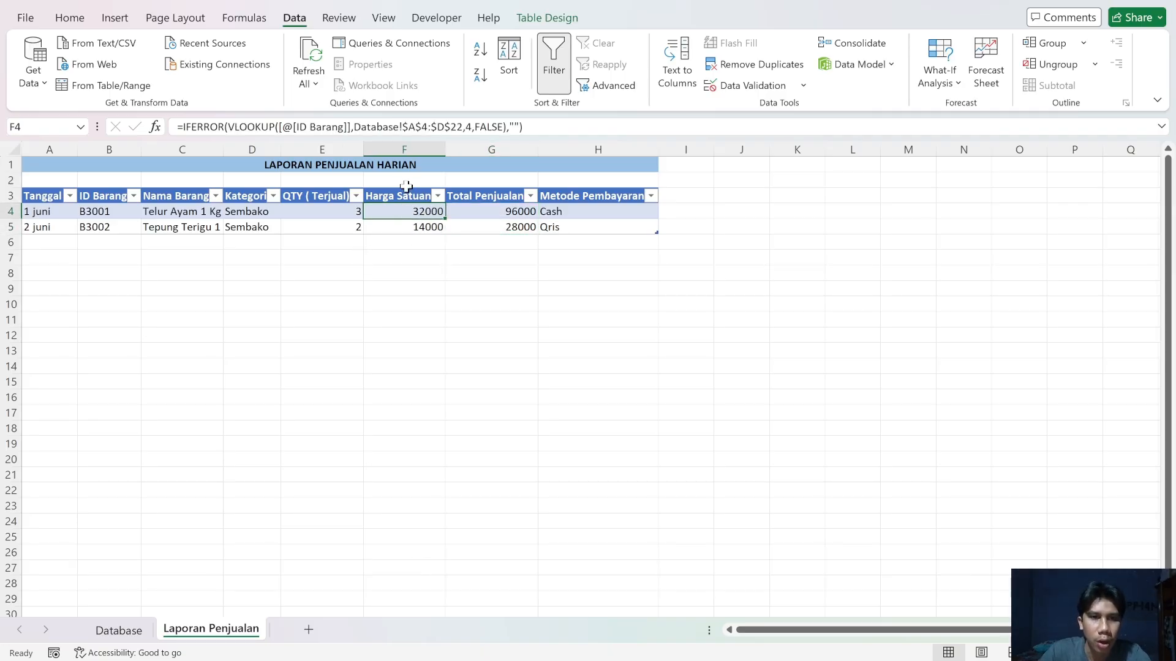
left_click_drag(404, 159, 490, 152)
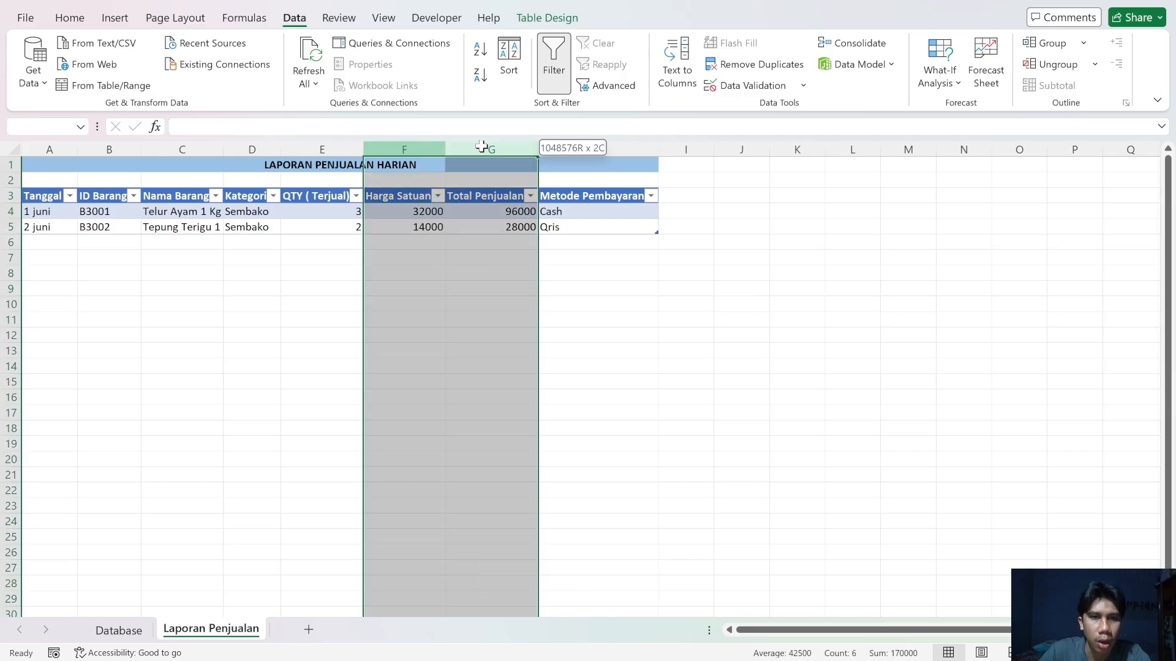
left_click(70, 18)
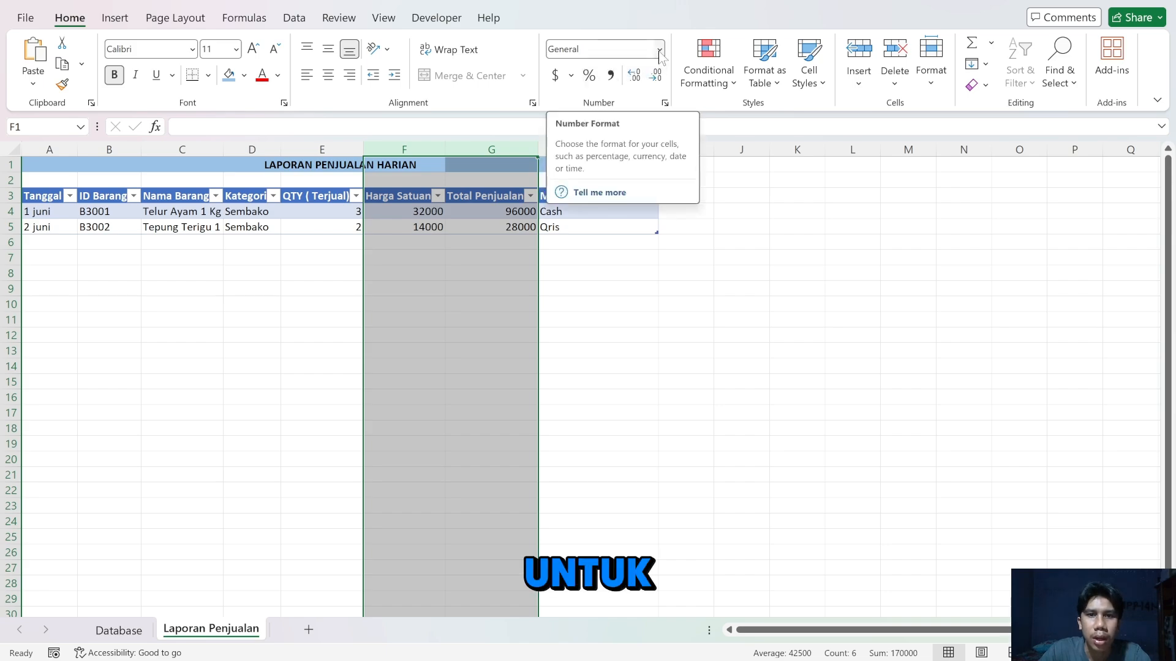
left_click(664, 104)
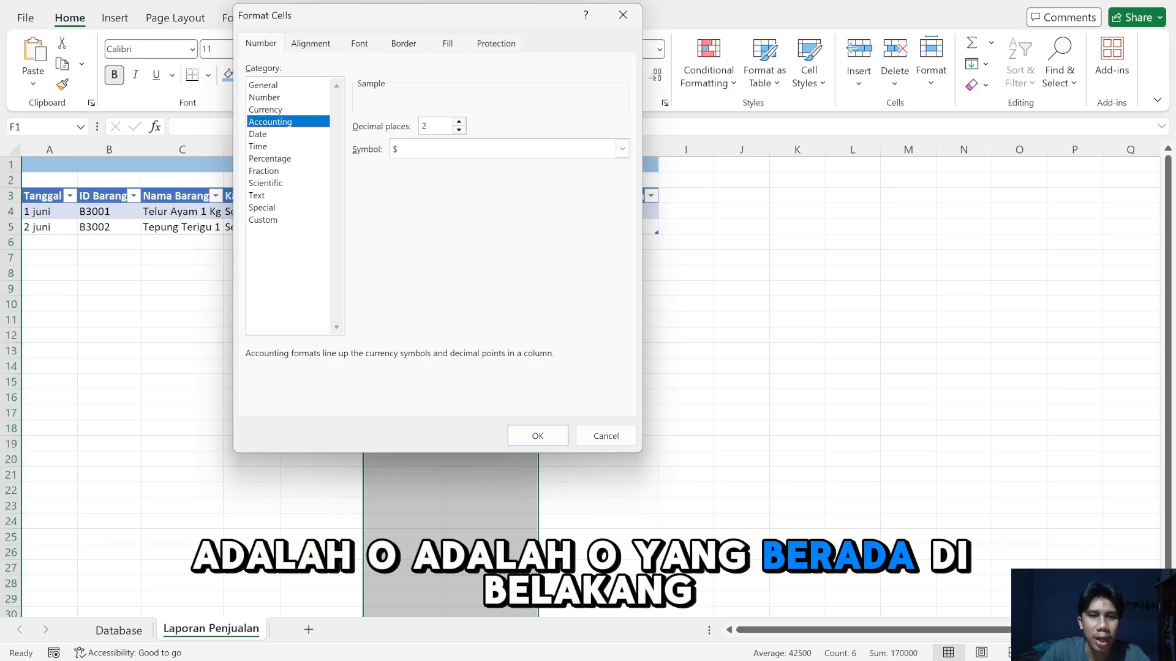
left_click(458, 130)
left_click(458, 130)
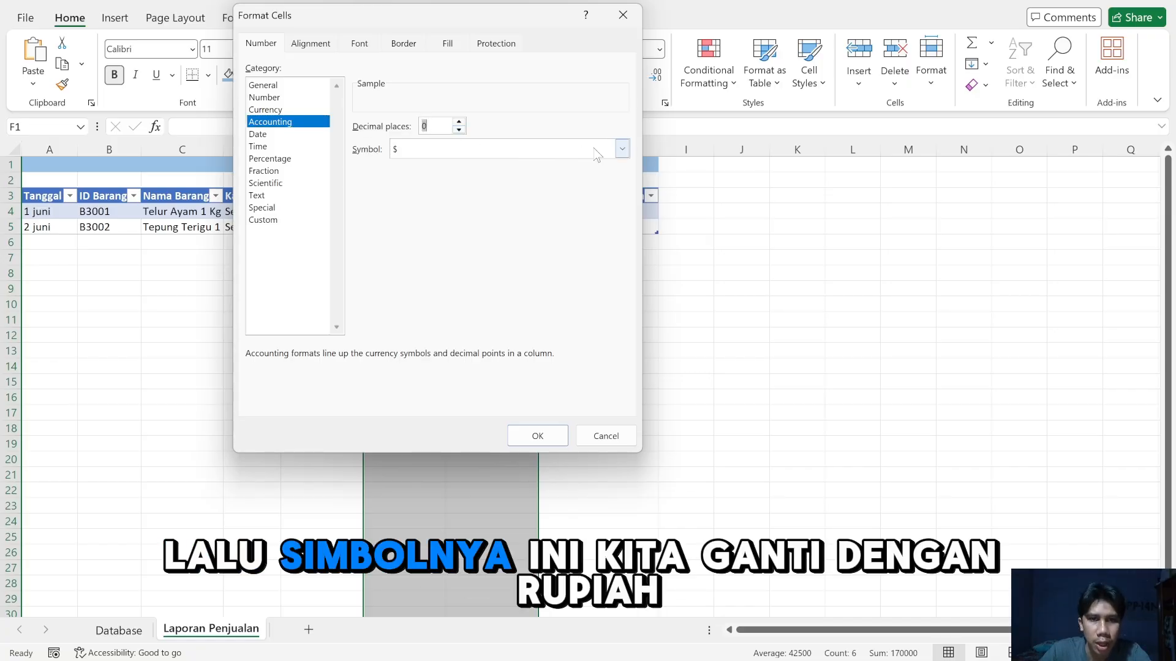
Set the currency symbol to Rp Indonesian and apply the Accounting format to the Harga Satuan and Total Penjualan columns.
left_click(622, 149)
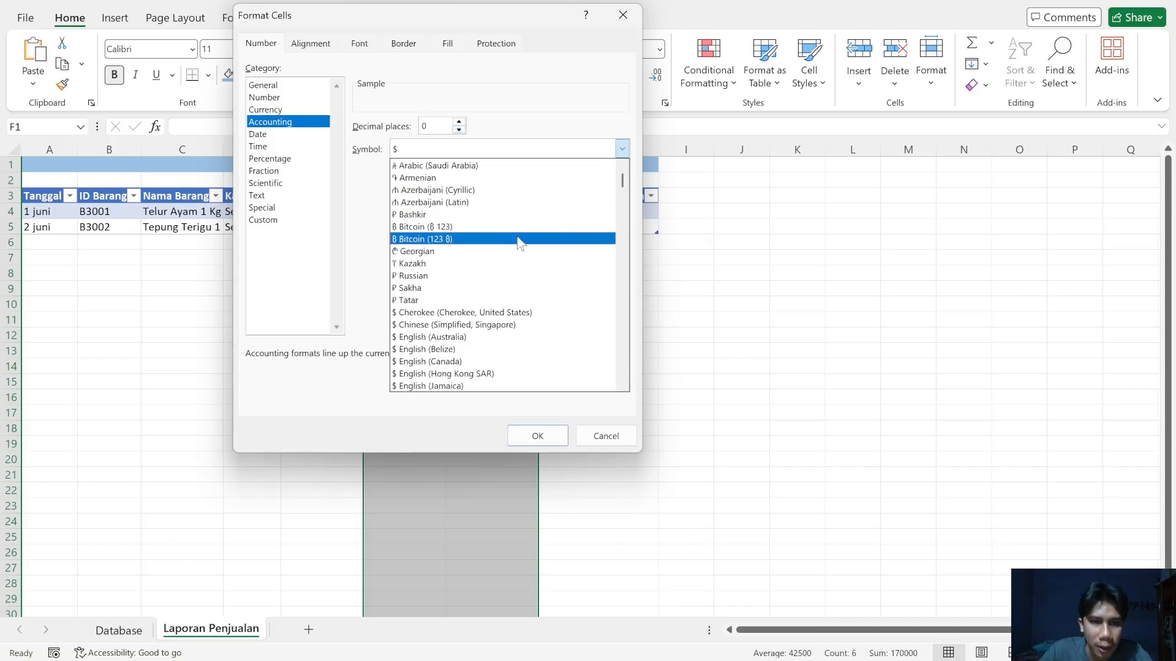
scroll(519, 243, "down", 4)
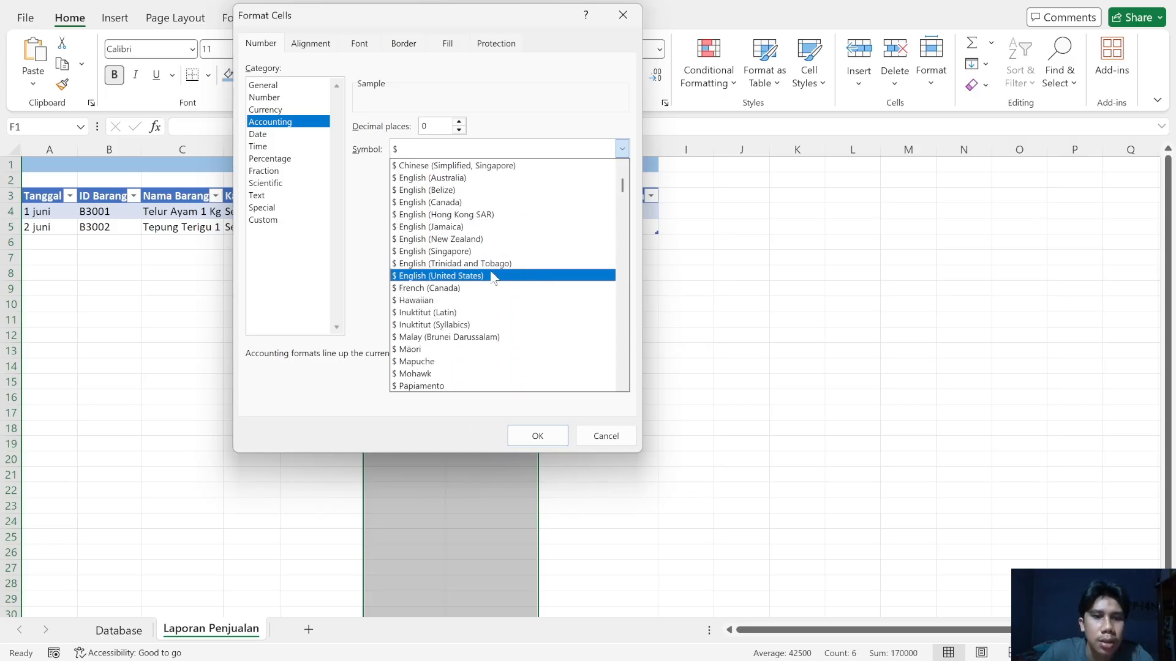
scroll(493, 279, "down", 8)
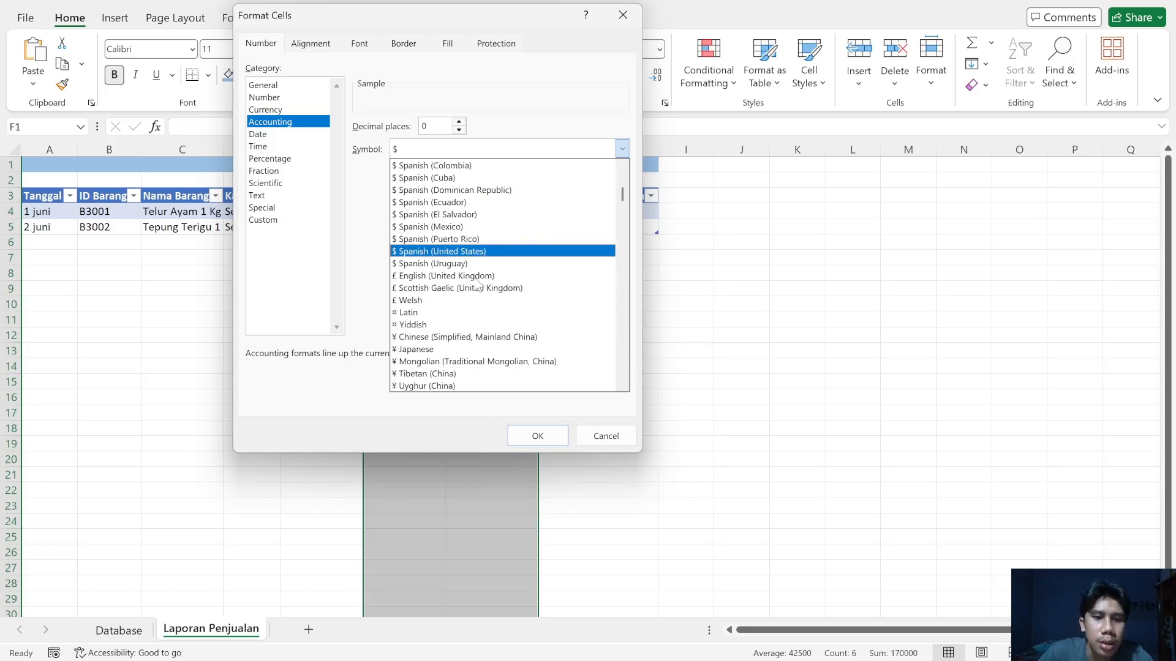
scroll(477, 285, "down", 6)
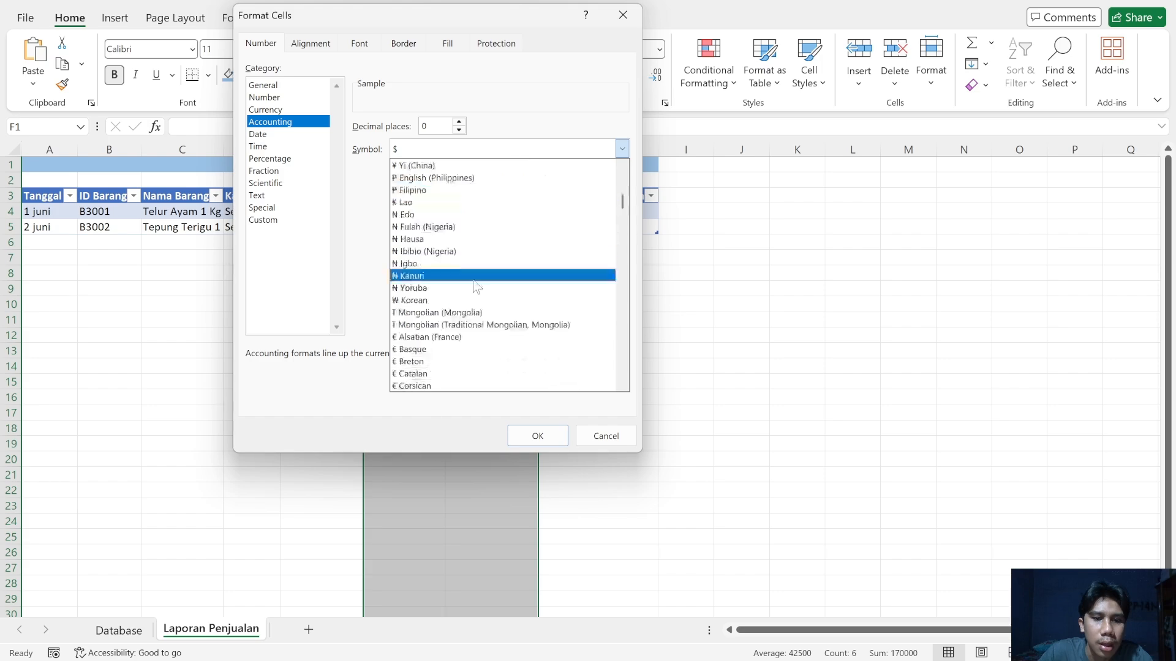
scroll(478, 285, "down", 9)
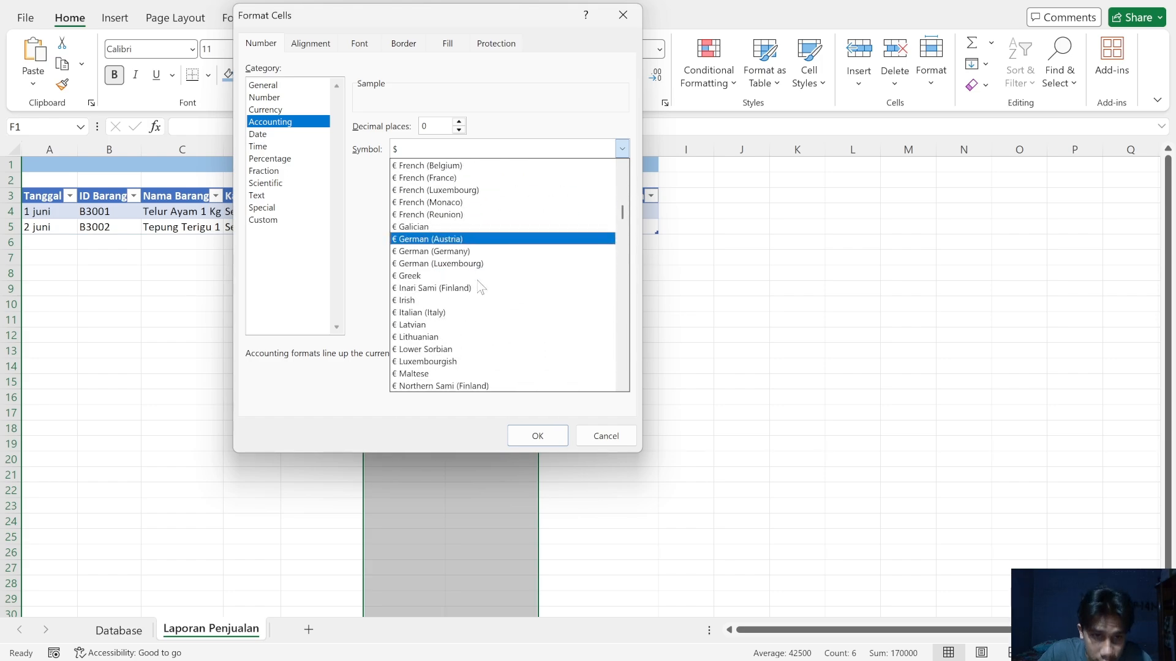
scroll(481, 288, "down", 9)
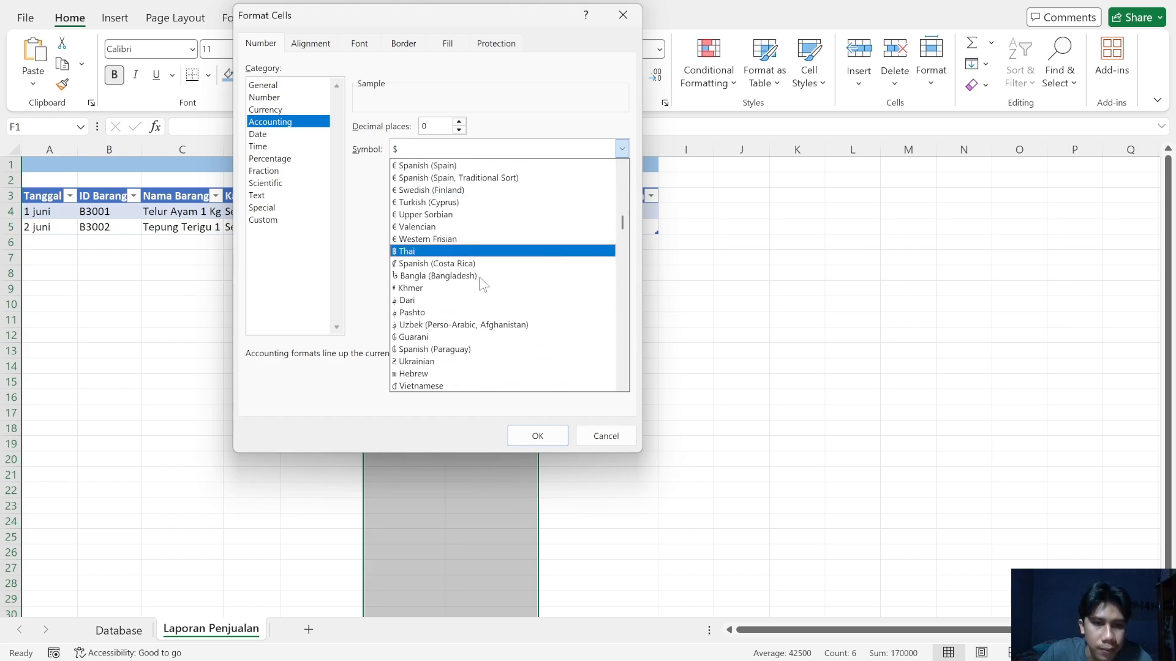
scroll(481, 283, "down", 9)
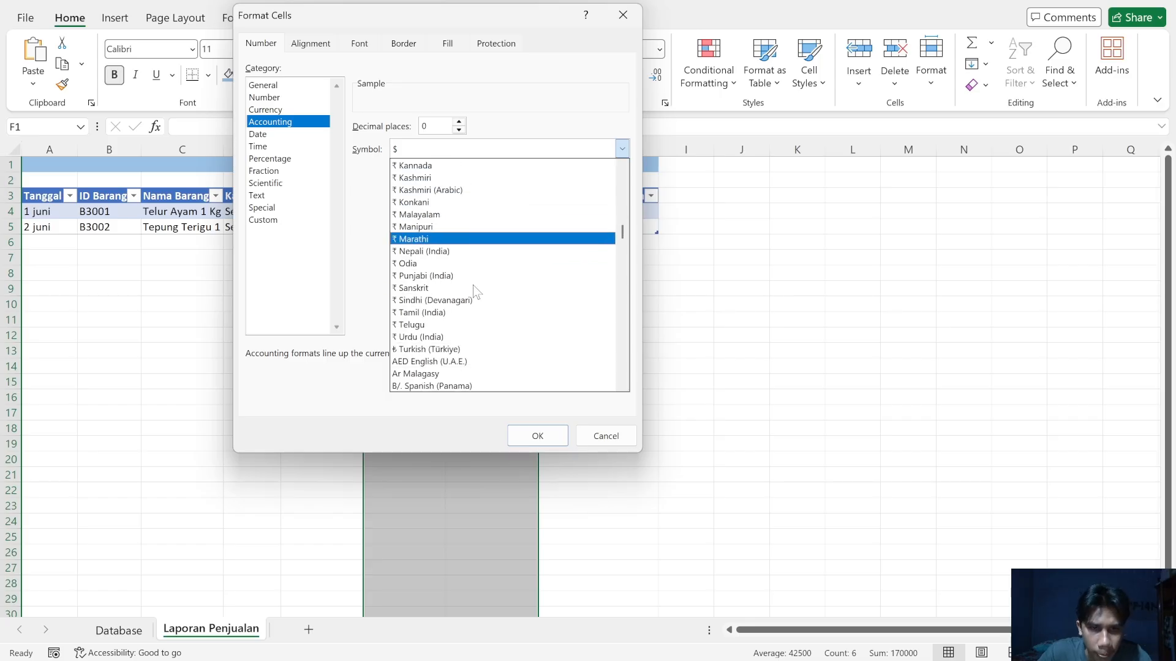
scroll(476, 291, "down", 5)
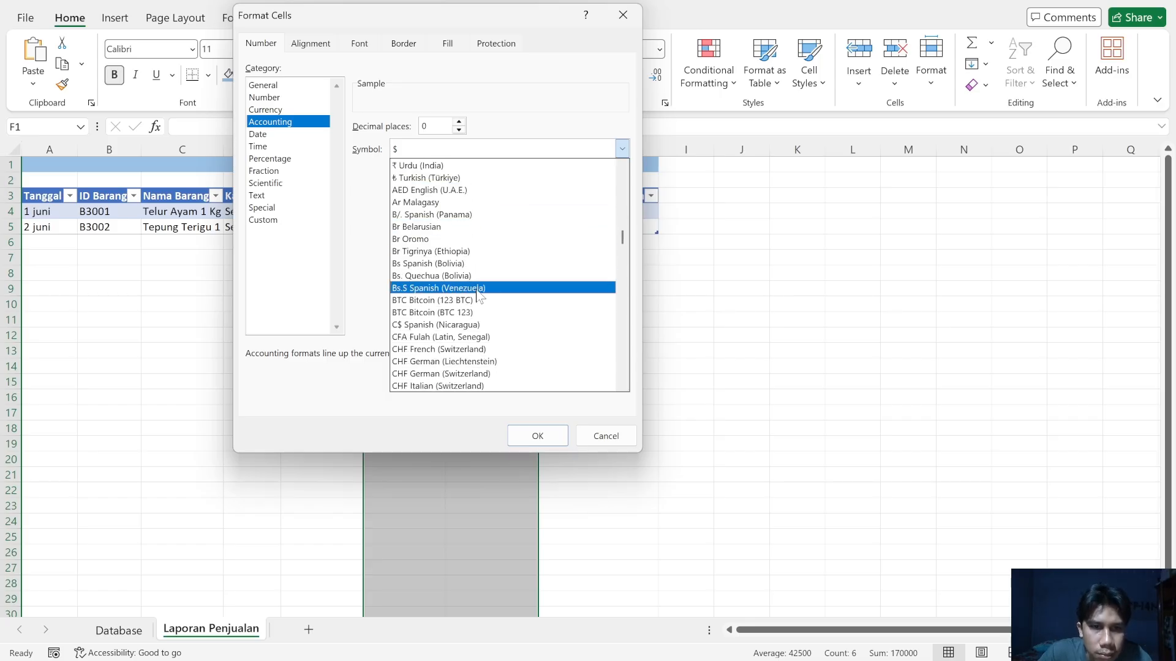
scroll(479, 291, "down", 15)
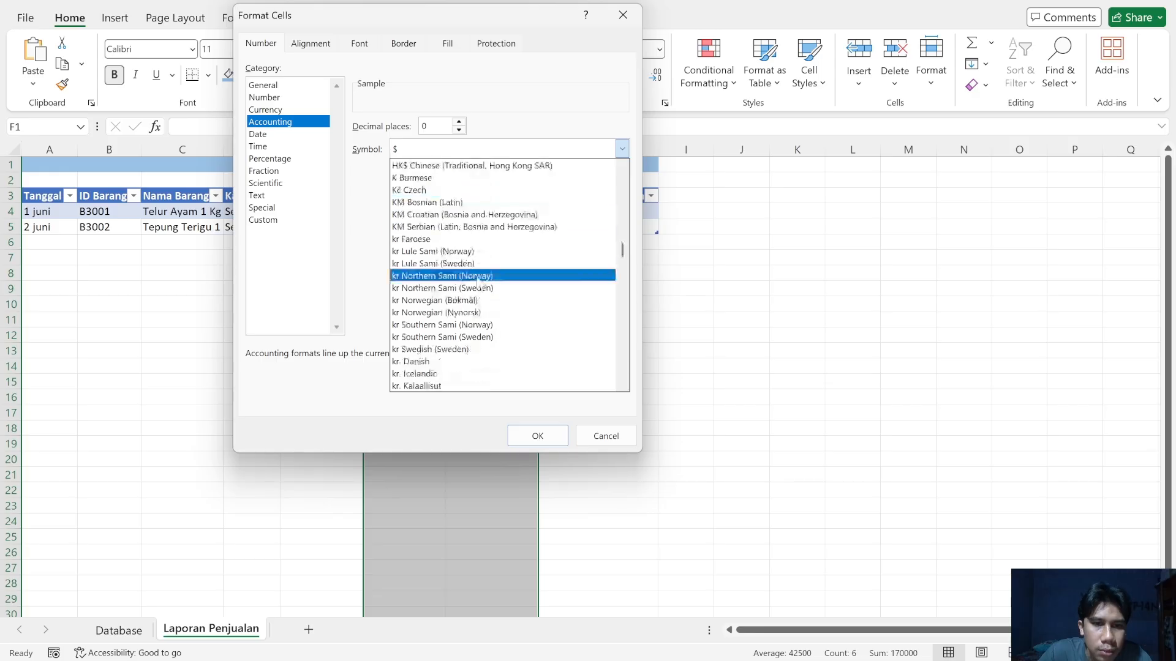
scroll(478, 280, "down", 15)
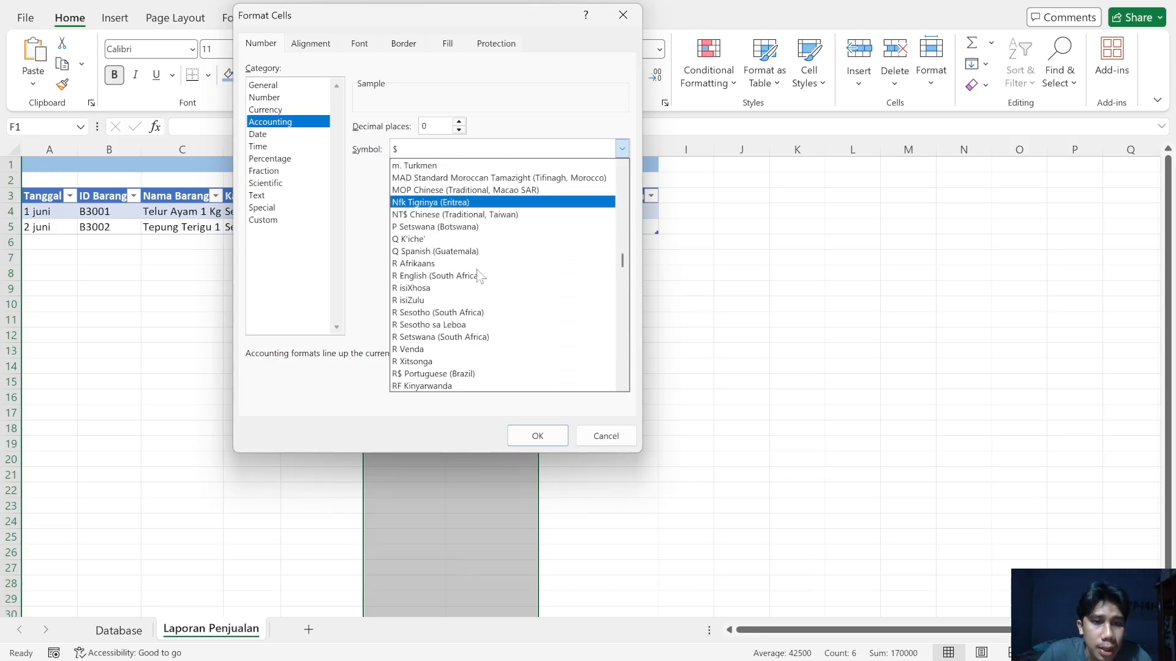
scroll(473, 294, "down", 3)
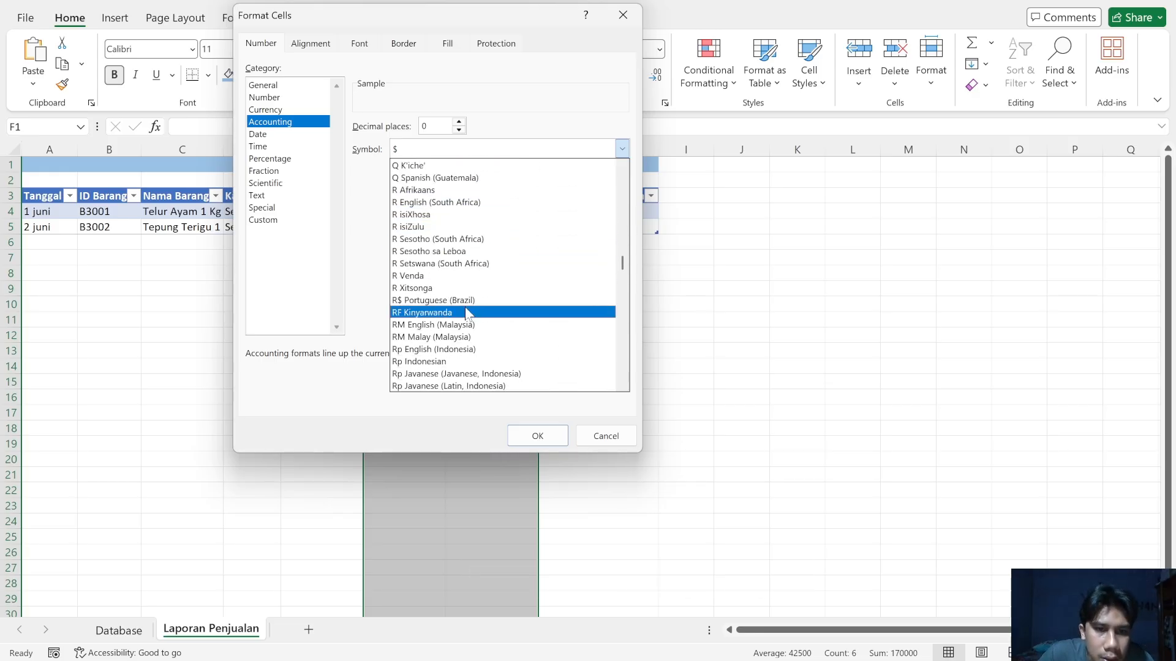
left_click(465, 361)
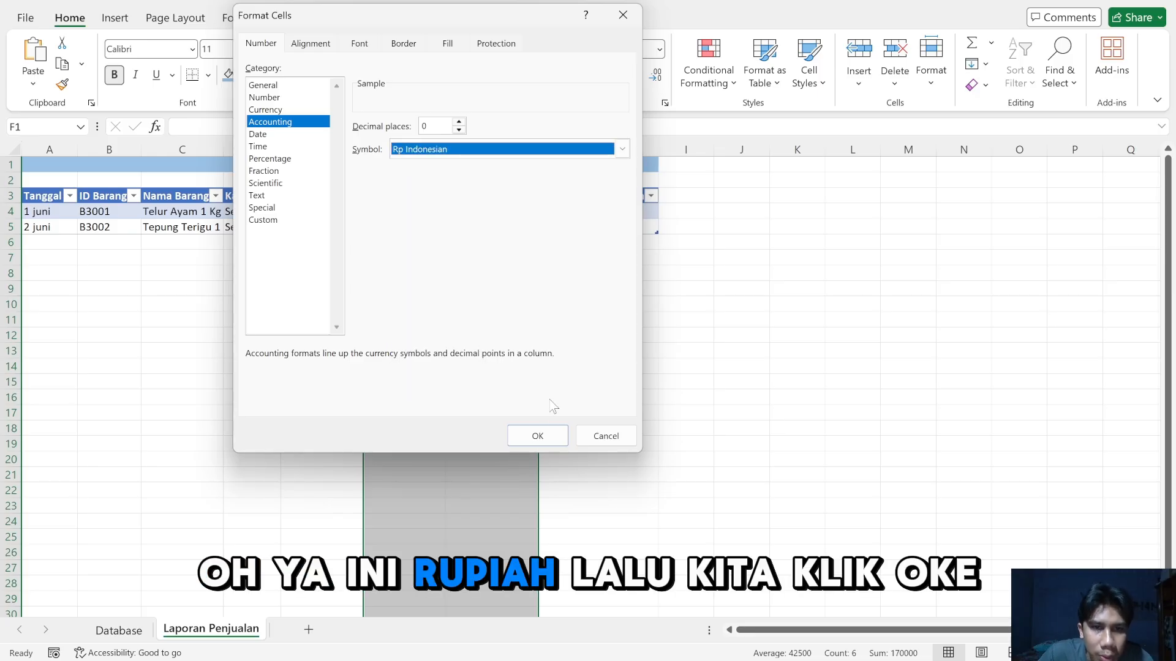
left_click(534, 436)
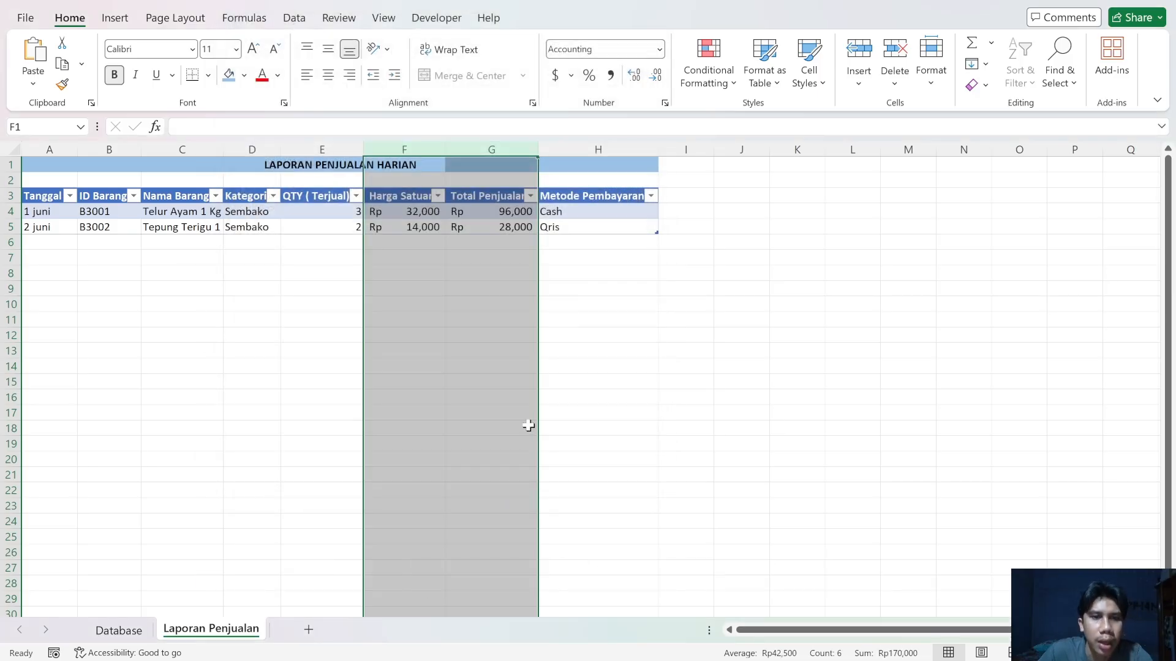
left_click(582, 322)
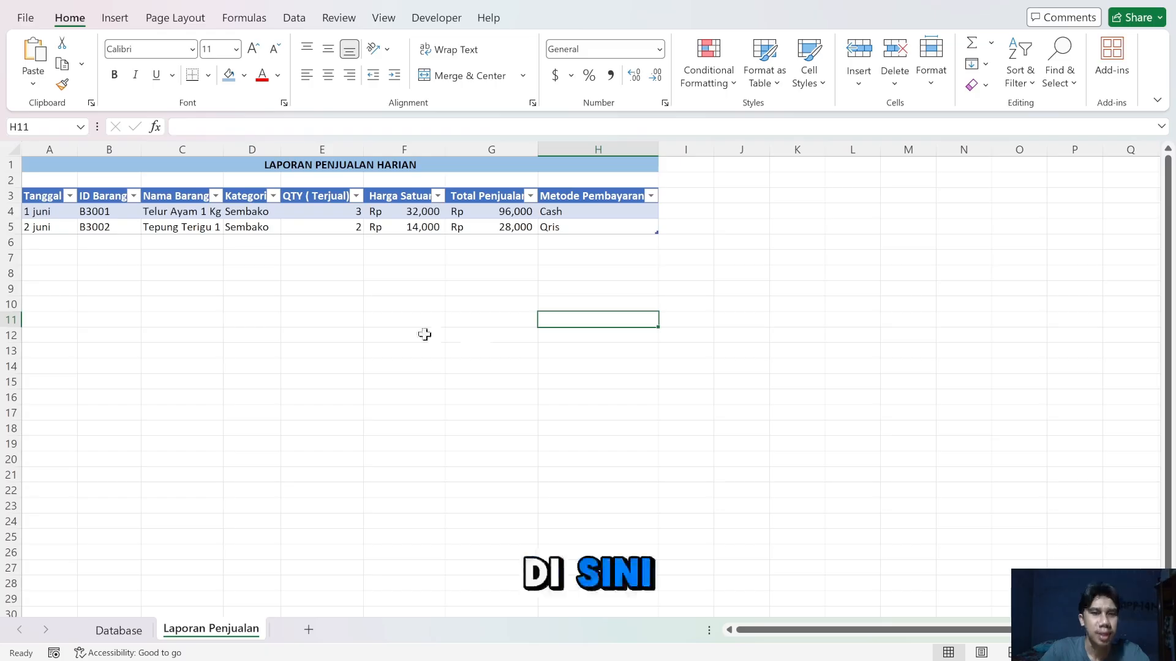